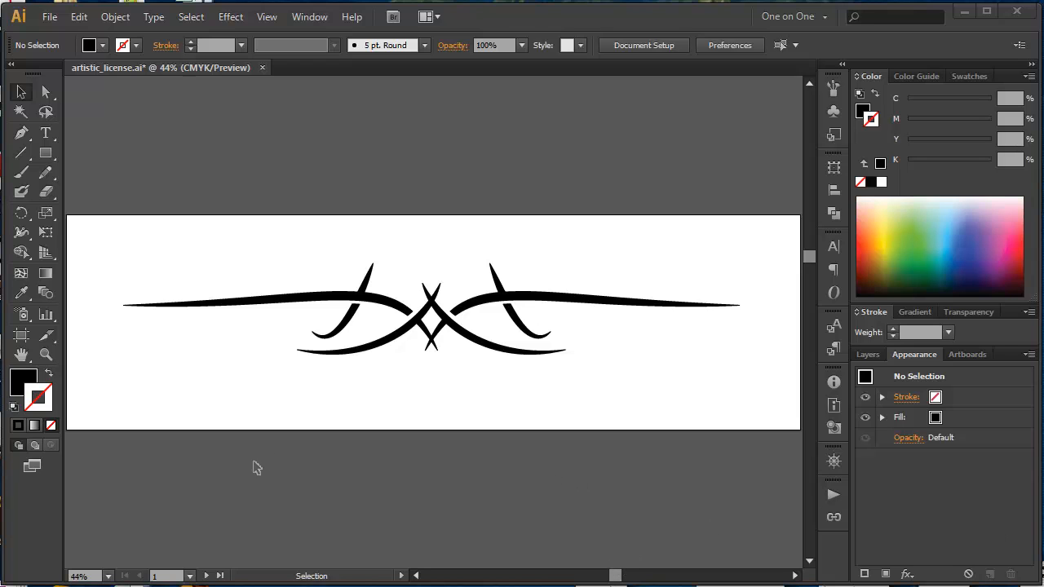
# - Look through the finished line artwork on all three artboards of artistic_license.ai, ending back on the first
pyautogui.click(206, 576)
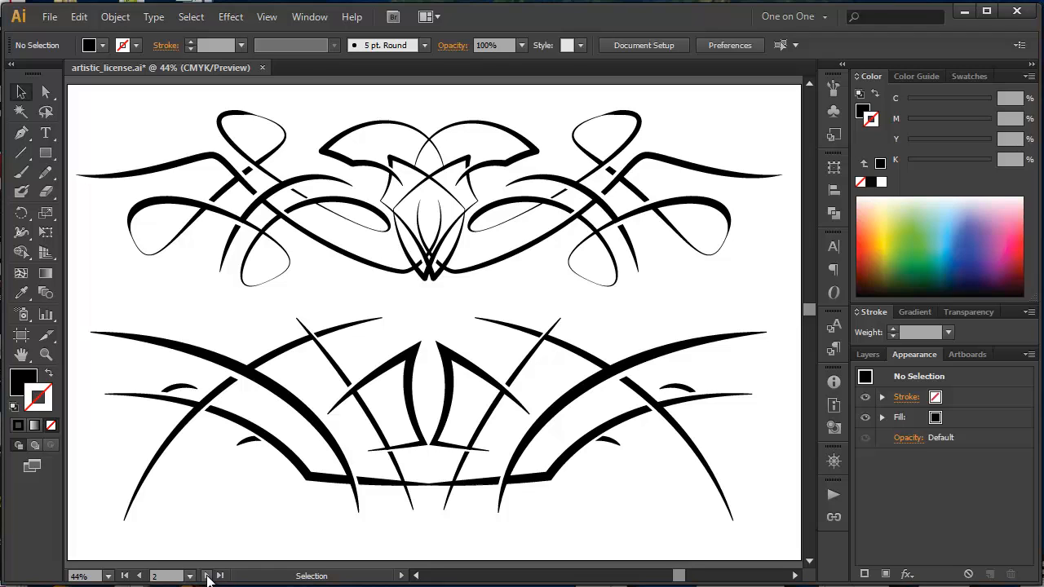
pyautogui.click(207, 576)
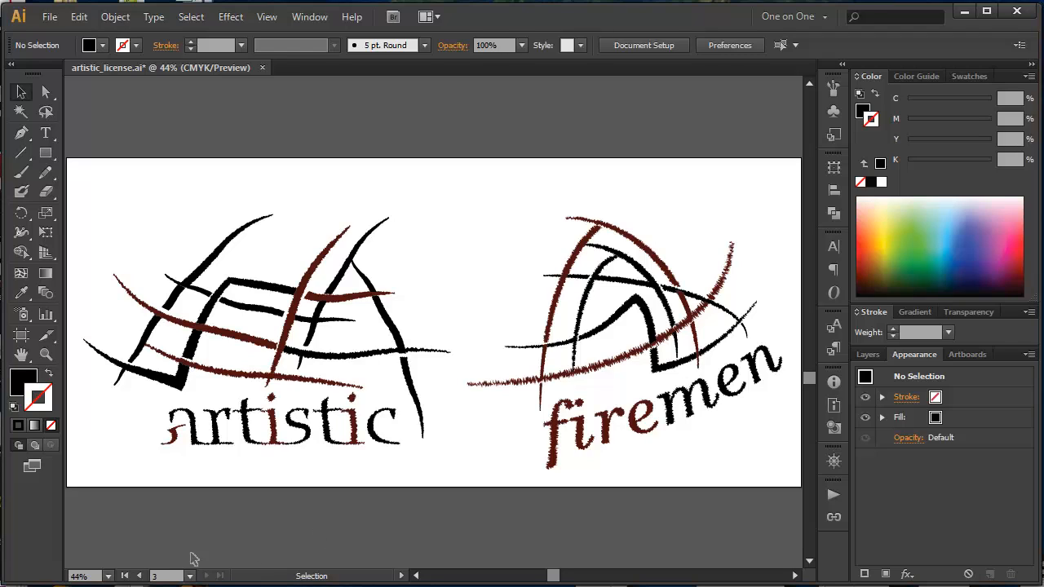
pyautogui.click(126, 576)
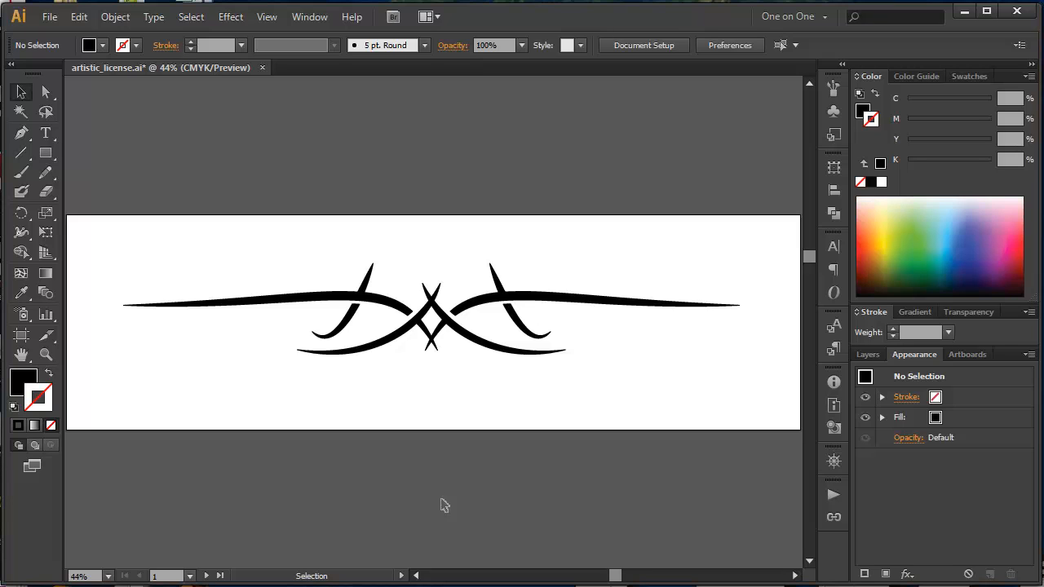
# - Create a new one-artboard CMYK document at Letter size in landscape orientation, 792 by 612 px
pyautogui.click(50, 16)
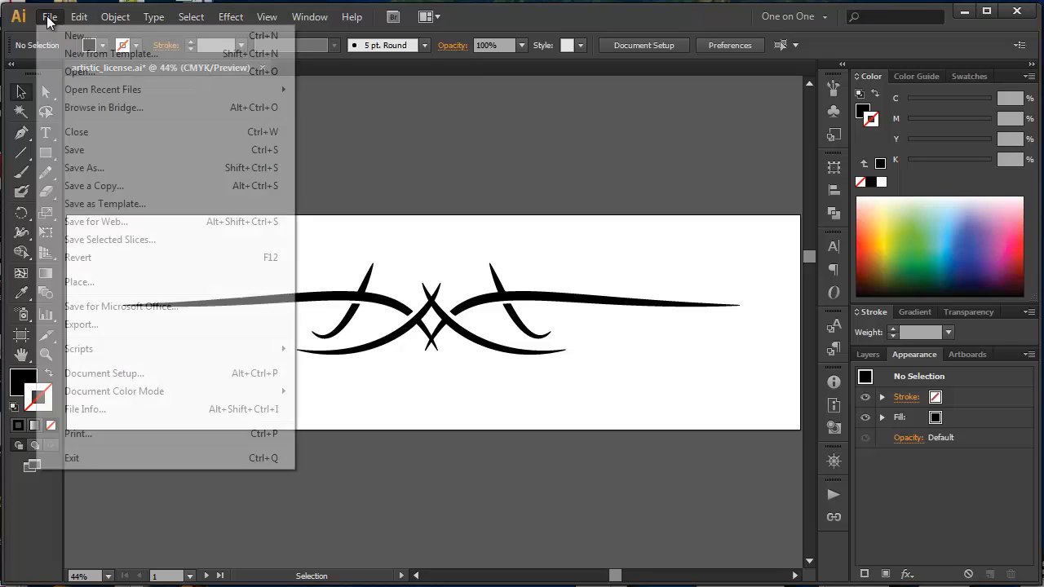
pyautogui.click(72, 38)
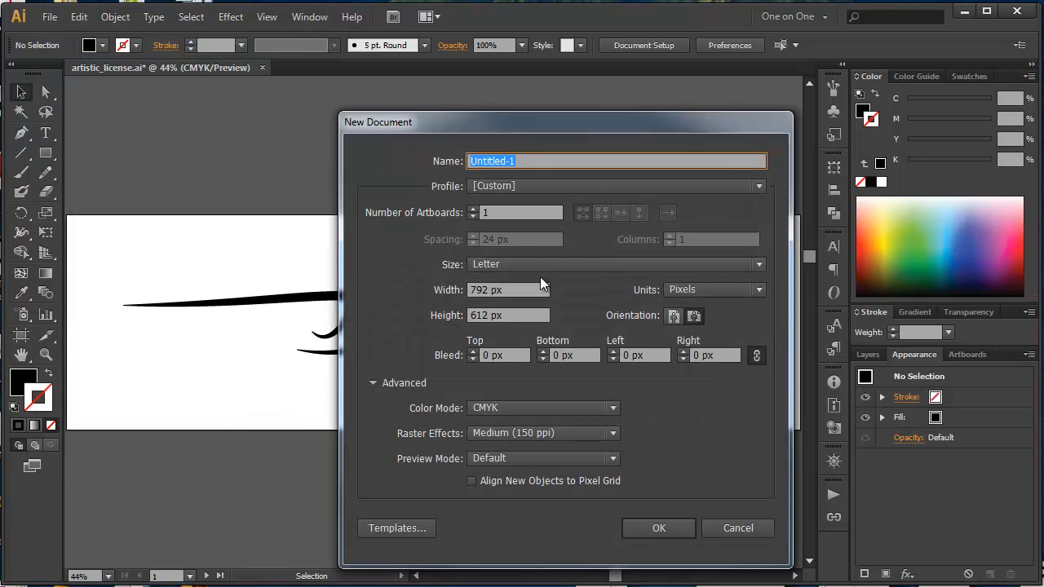
pyautogui.click(661, 525)
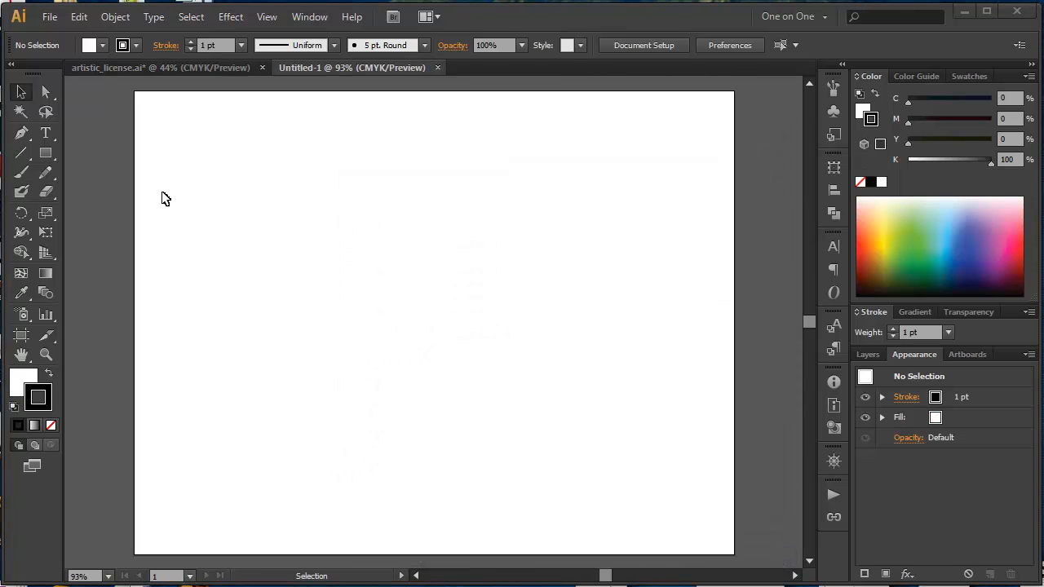
# - Draw three straight line segments: a rising diagonal, a descending one from its midpoint, and a descending one crossing its lower part
pyautogui.click(21, 155)
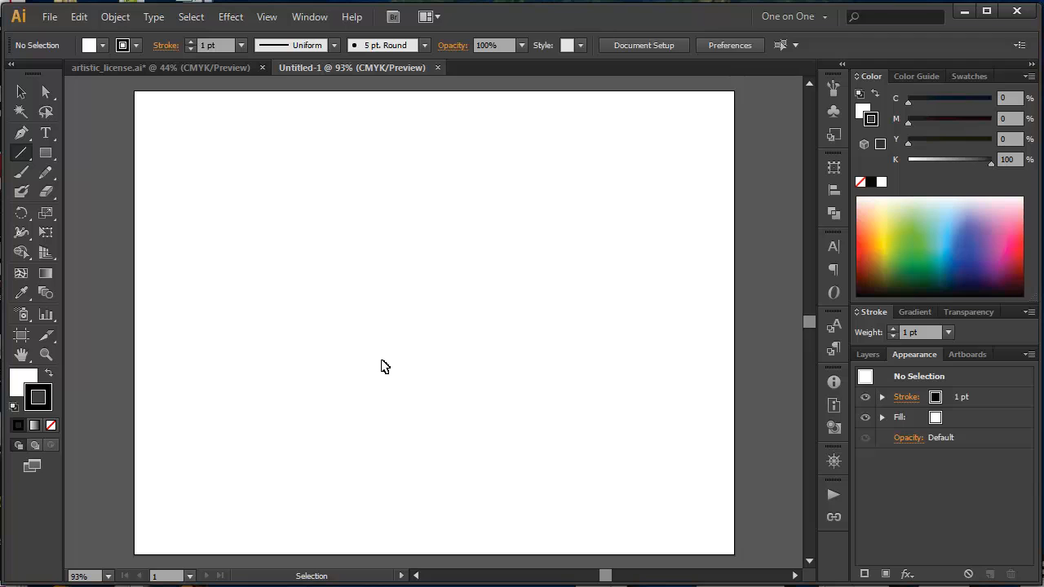
pyautogui.moveTo(342, 400); pyautogui.dragTo(525, 243)
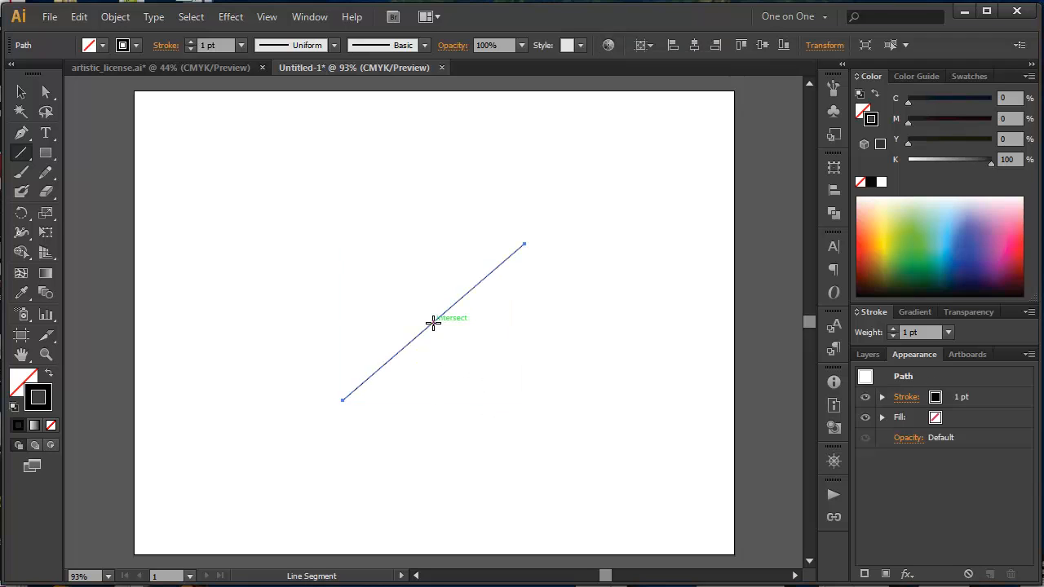
pyautogui.moveTo(434, 323); pyautogui.dragTo(513, 413)
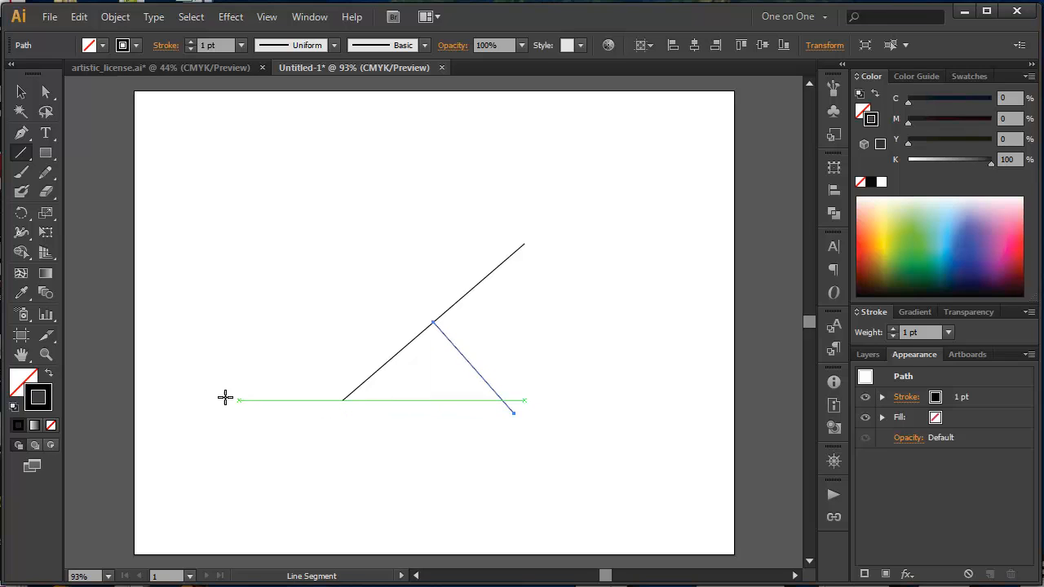
pyautogui.moveTo(291, 290); pyautogui.dragTo(445, 461)
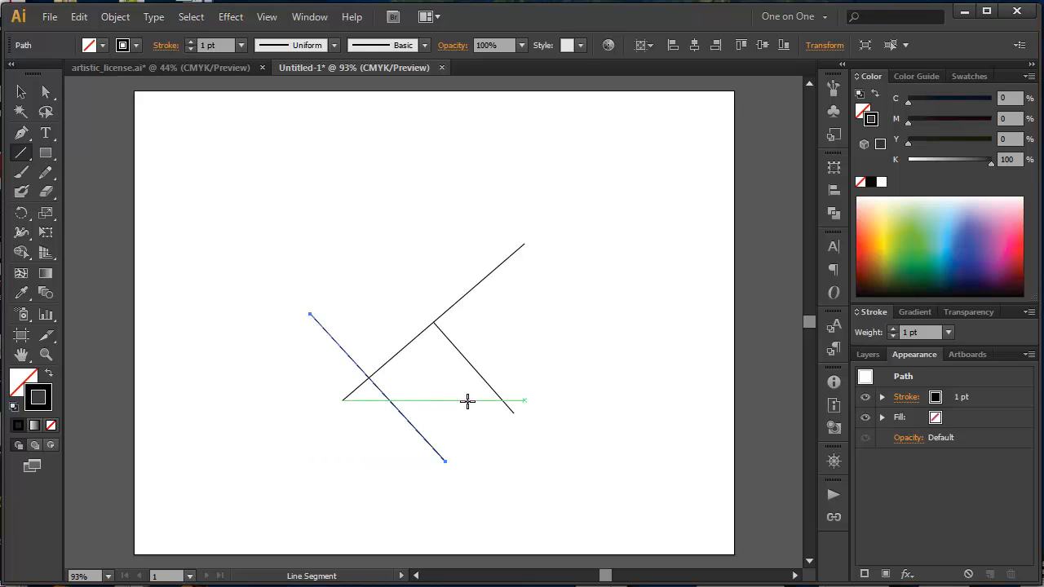
# - Thicken the middle of each of the three lines with the Width tool so they taper toward both ends
pyautogui.click(22, 235)
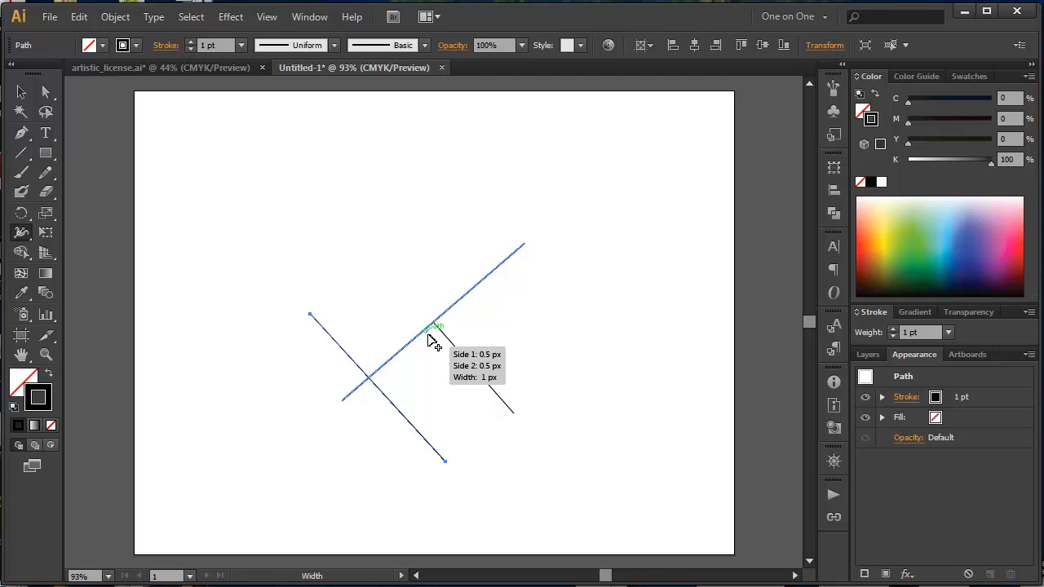
pyautogui.moveTo(427, 336); pyautogui.dragTo(430, 340)
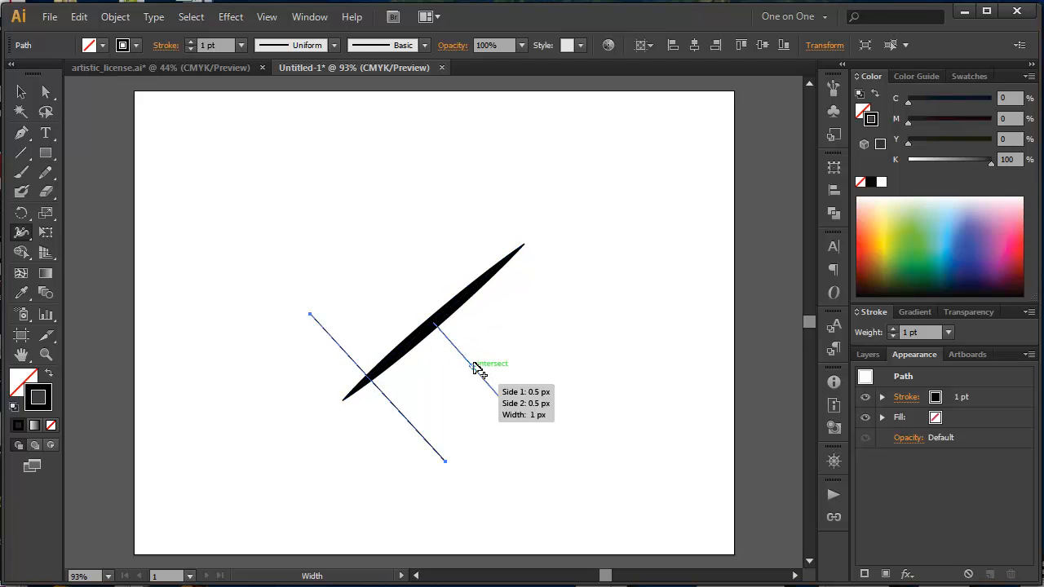
pyautogui.moveTo(477, 369); pyautogui.dragTo(479, 366)
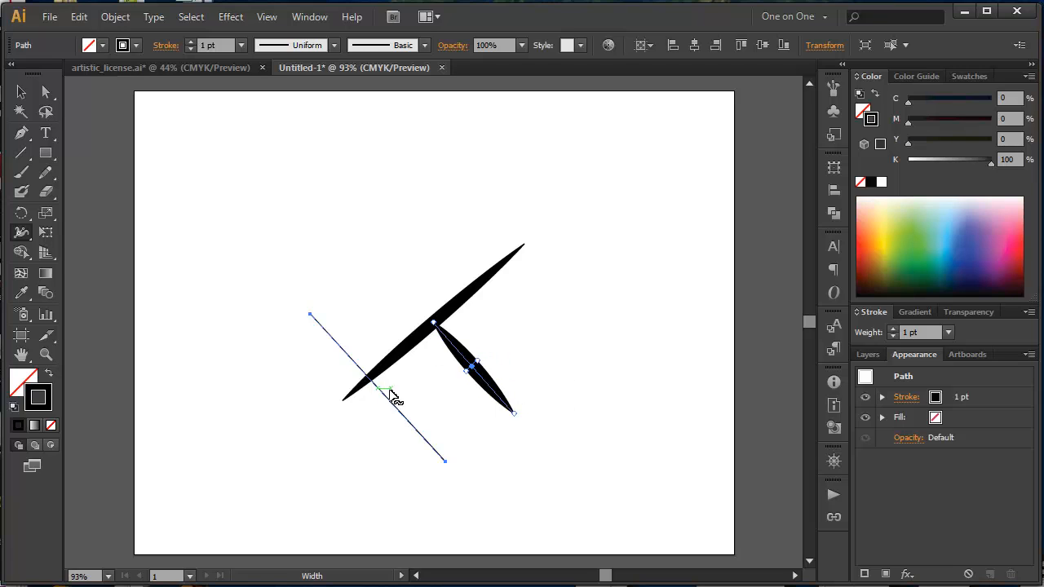
pyautogui.moveTo(392, 396); pyautogui.dragTo(391, 396)
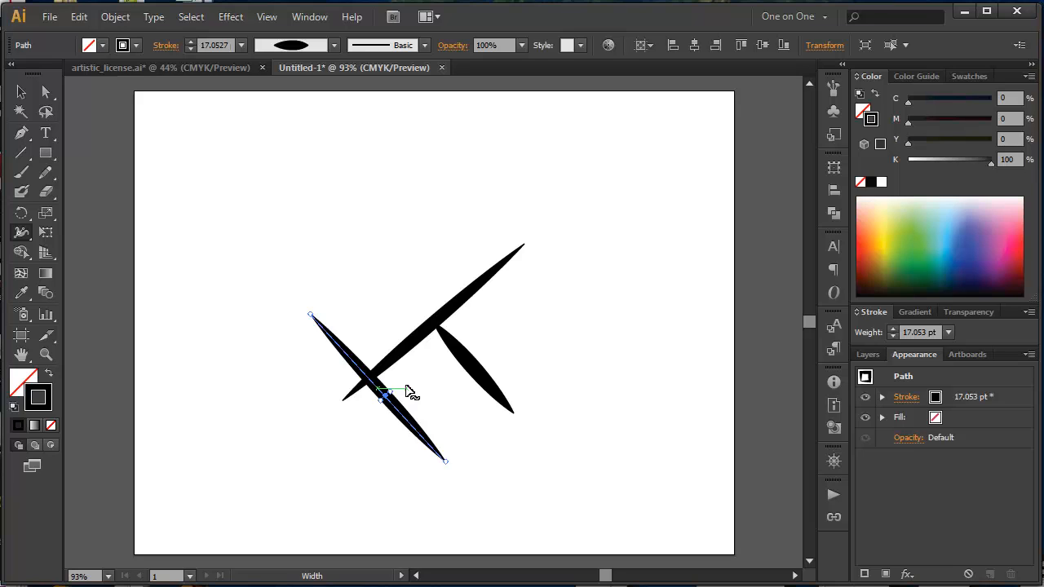
# - Start an Arc warp effect on the rising diagonal line with the bend set to 0%
pyautogui.press('v')
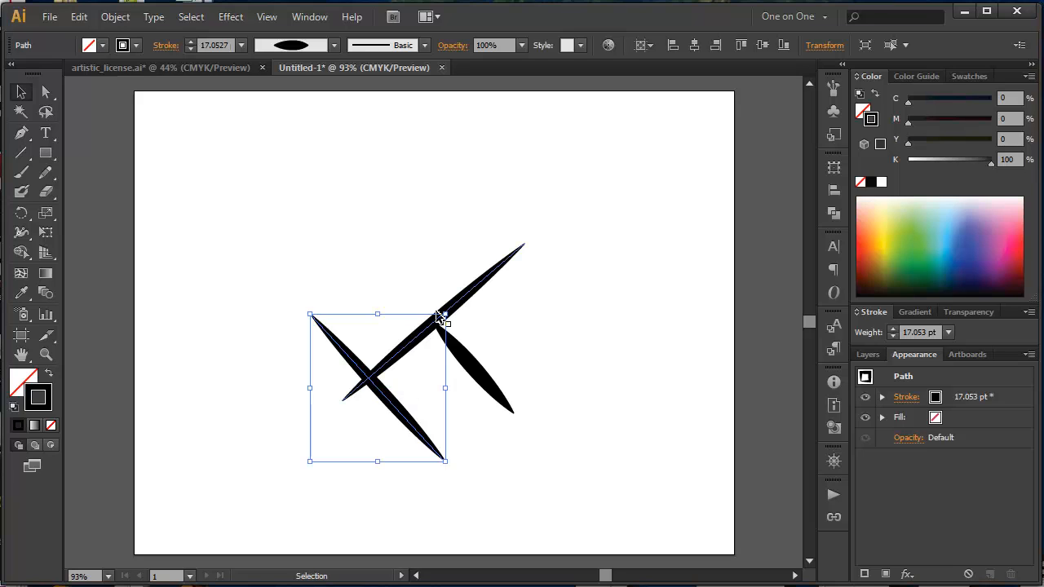
pyautogui.click(464, 301)
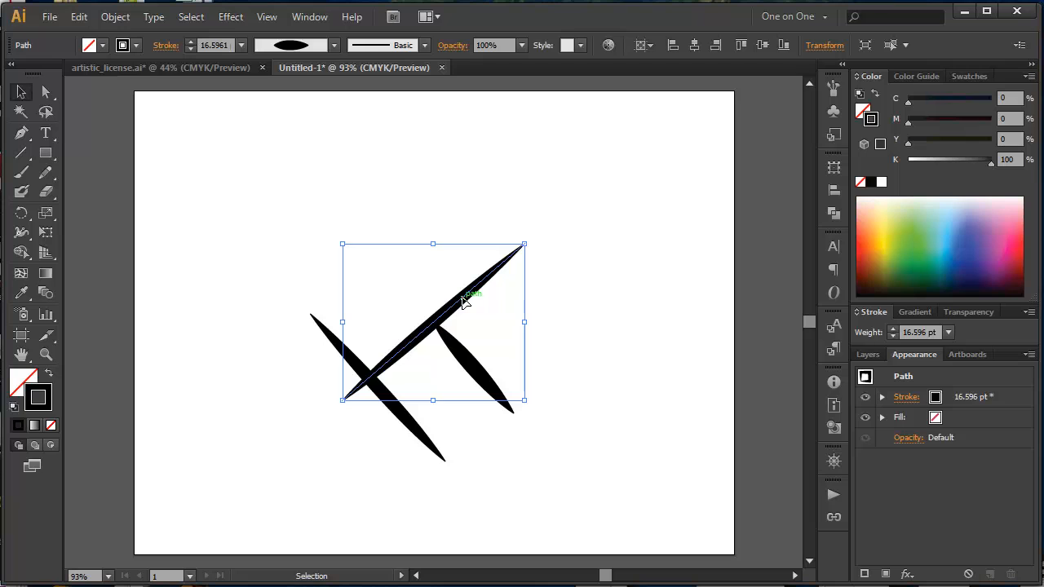
pyautogui.click(231, 17)
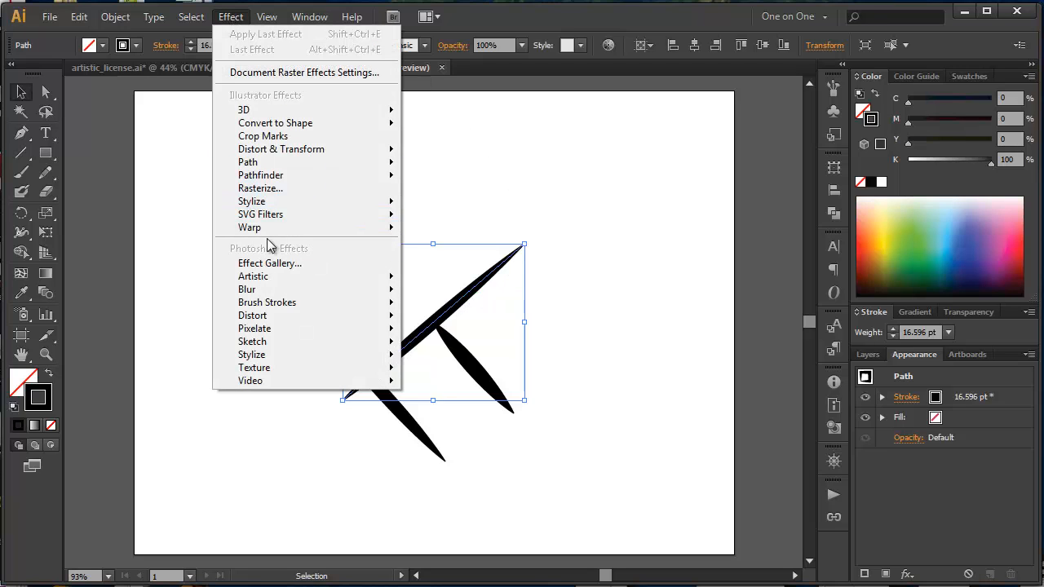
pyautogui.moveTo(269, 227)
pyautogui.click(466, 232)
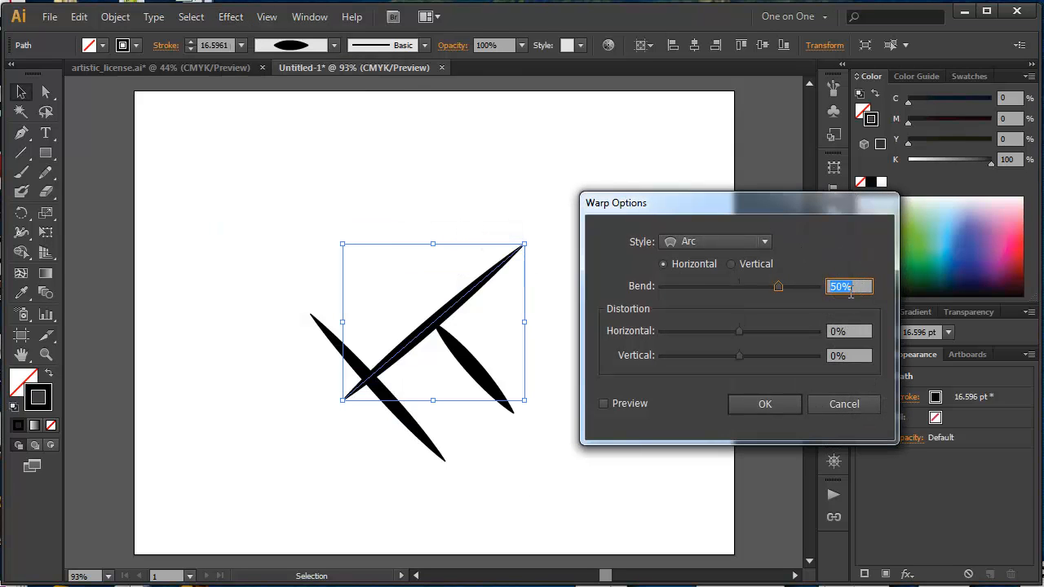
pyautogui.write('0')
pyautogui.click(759, 205)
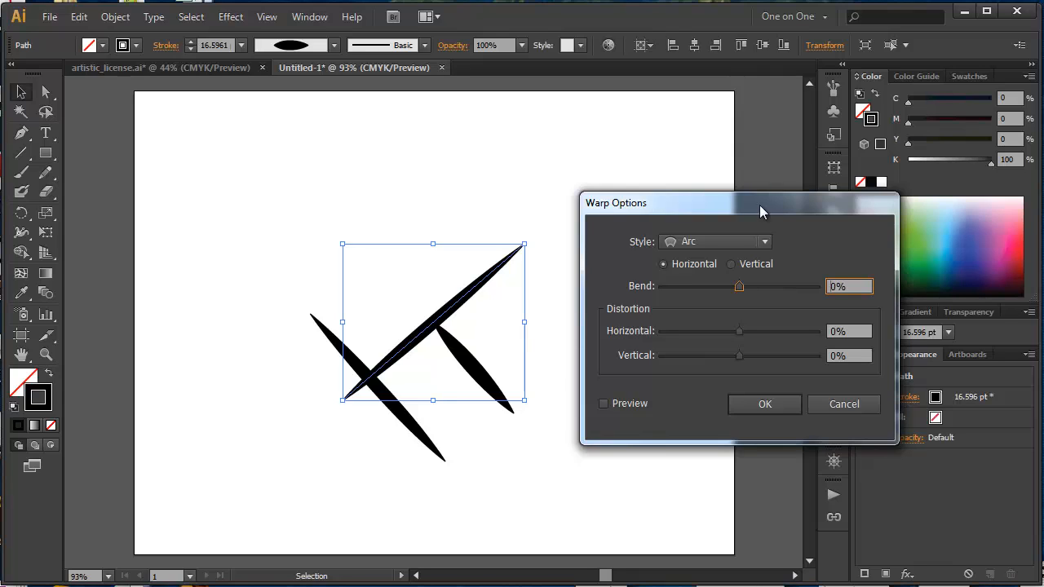
# - Preview and apply the rising line's Arc warp with bend -34%, horizontal distortion -100% and vertical distortion -65%
pyautogui.click(605, 404)
pyautogui.click(868, 286)
pyautogui.moveTo(857, 286); pyautogui.dragTo(768, 286)
pyautogui.write('-34')
pyautogui.press('Tab')
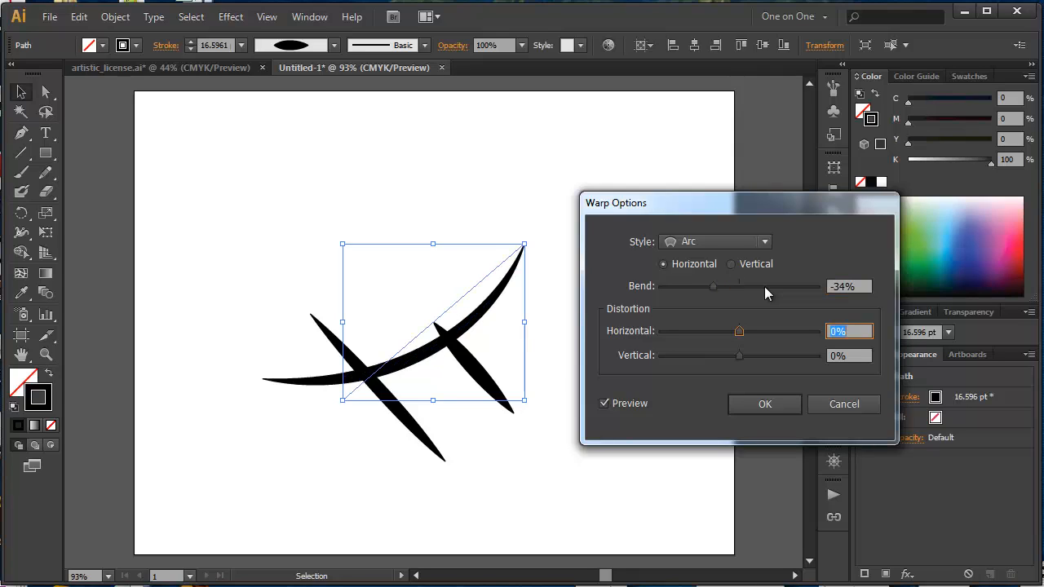
pyautogui.write('-100')
pyautogui.press('Tab')
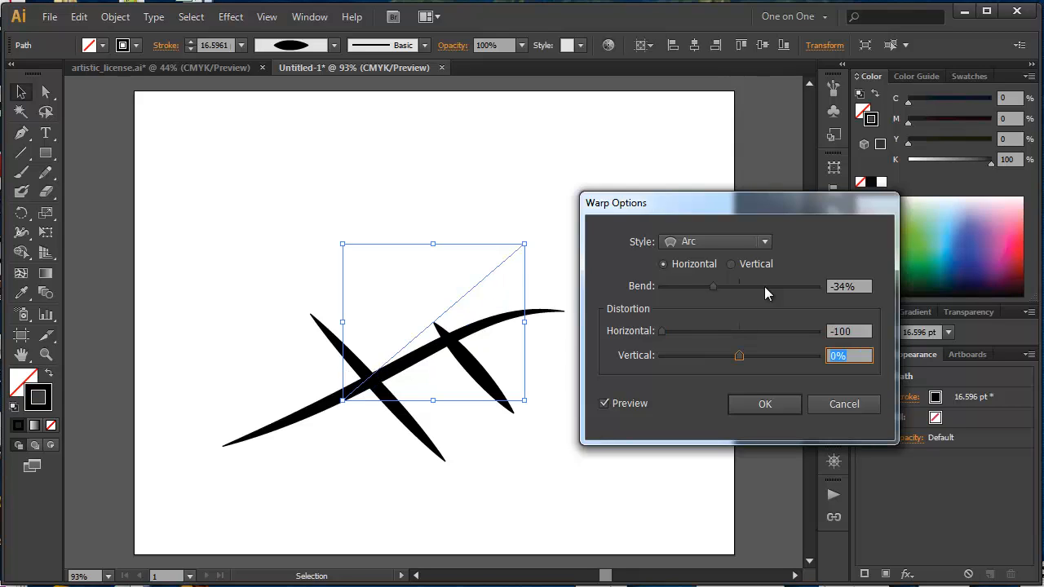
pyautogui.write('-65')
pyautogui.click(776, 407)
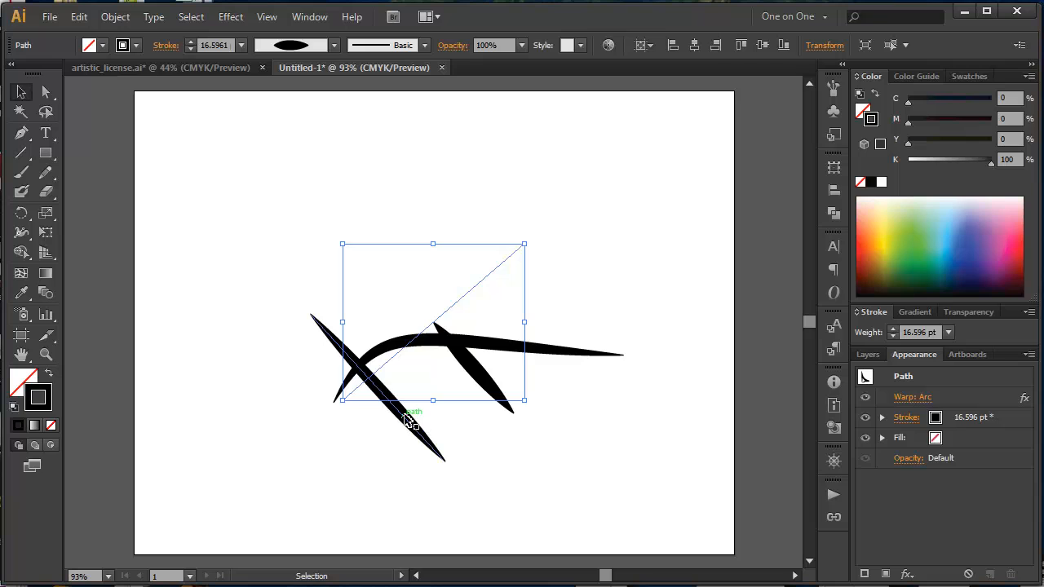
# - Apply an Arc warp to the long descending line with bend -50%, horizontal distortion 32% and vertical distortion -1%, previewing the result
pyautogui.click(411, 421)
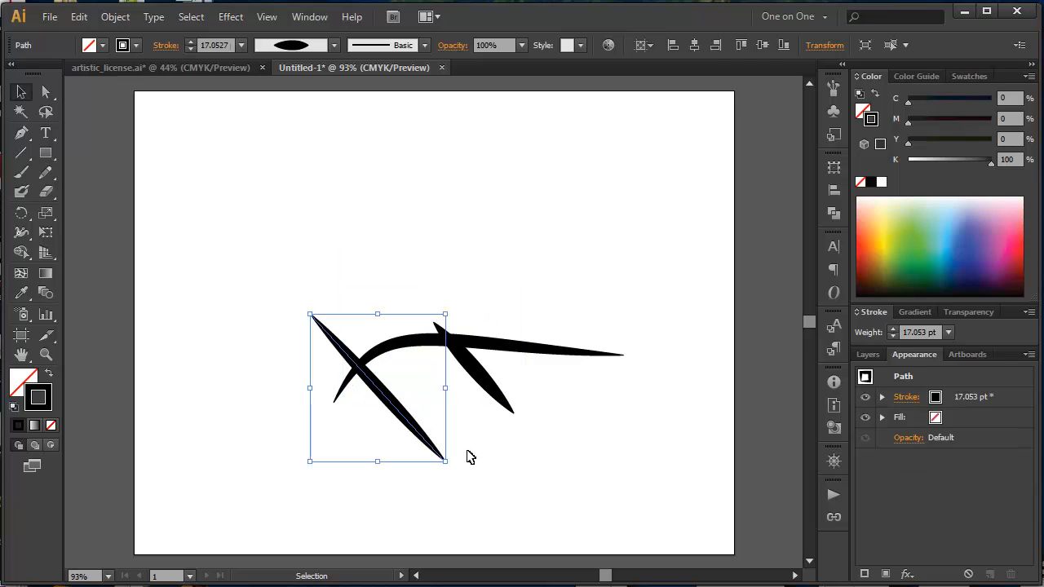
pyautogui.hotkey('ctrl', 'alt', 'shift', 'e')
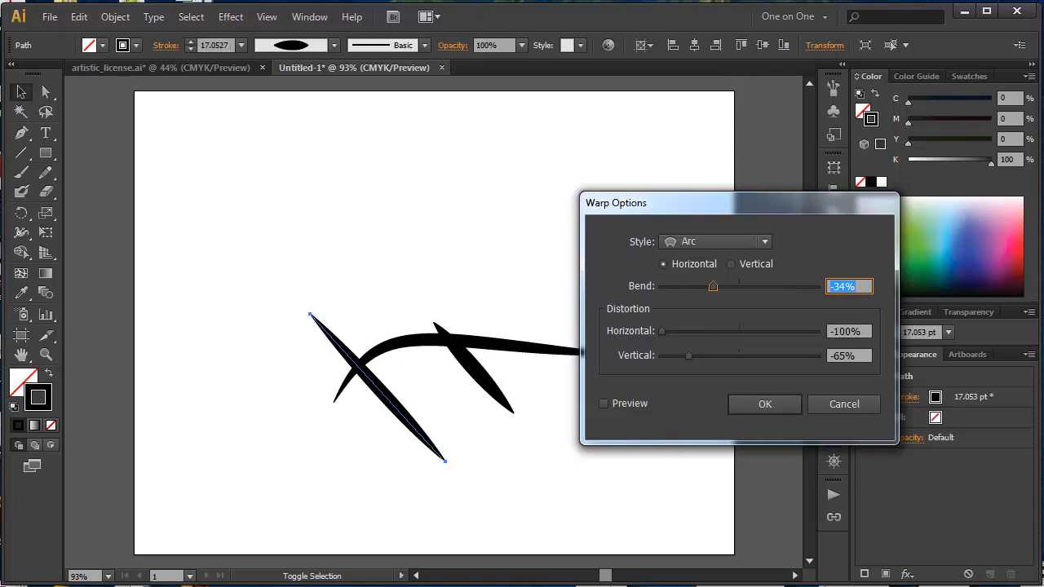
pyautogui.click(604, 403)
pyautogui.click(604, 403)
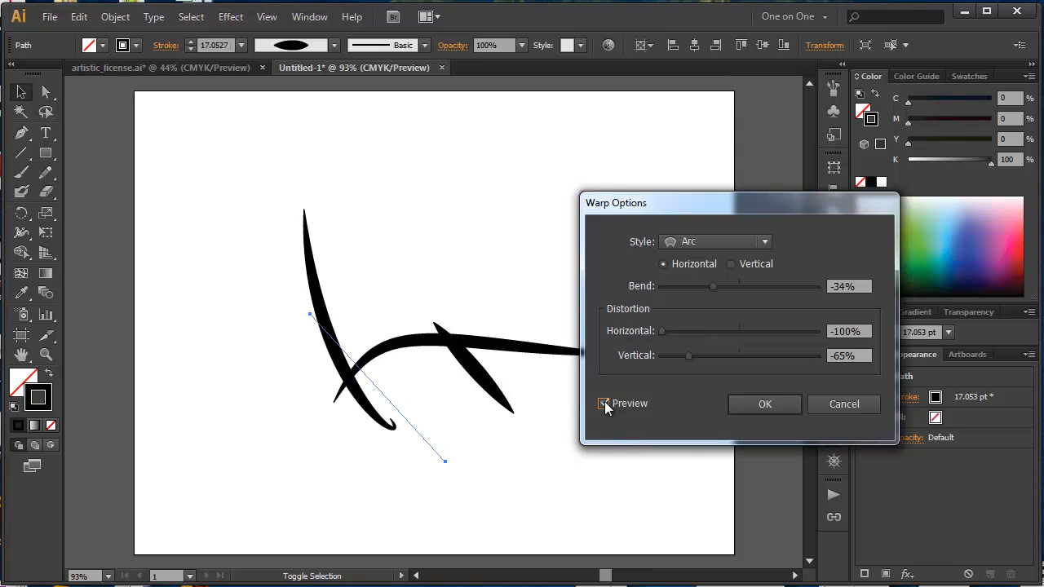
pyautogui.click(849, 286)
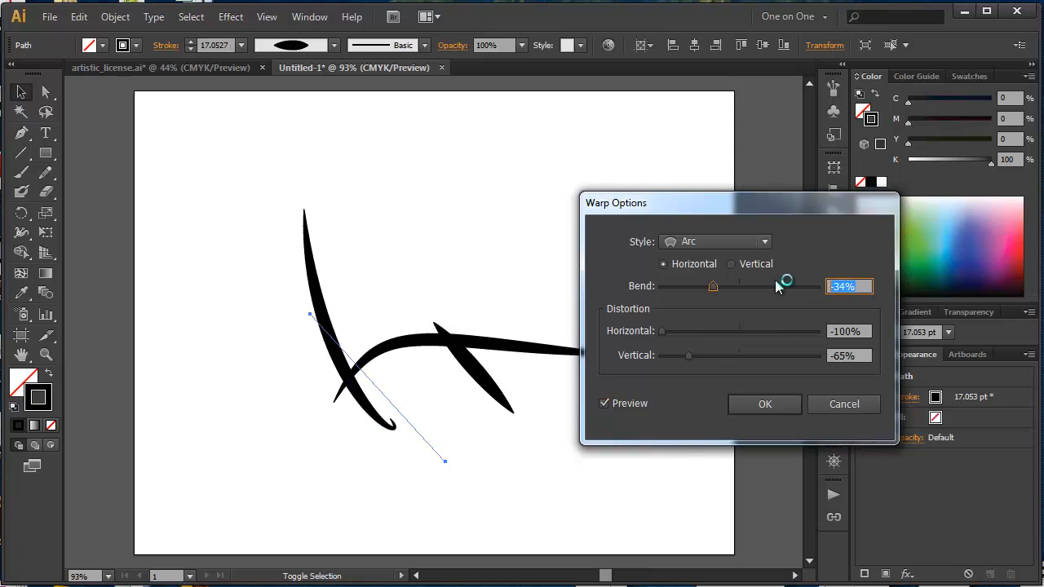
pyautogui.write('-50')
pyautogui.press('Tab')
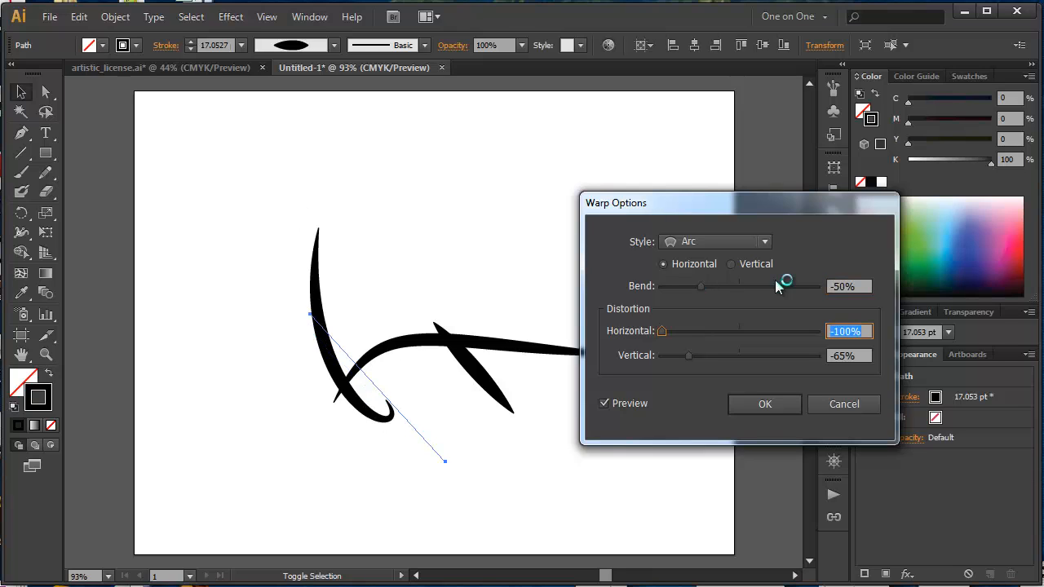
pyautogui.write('32')
pyautogui.press('Tab')
pyautogui.press('Tab')
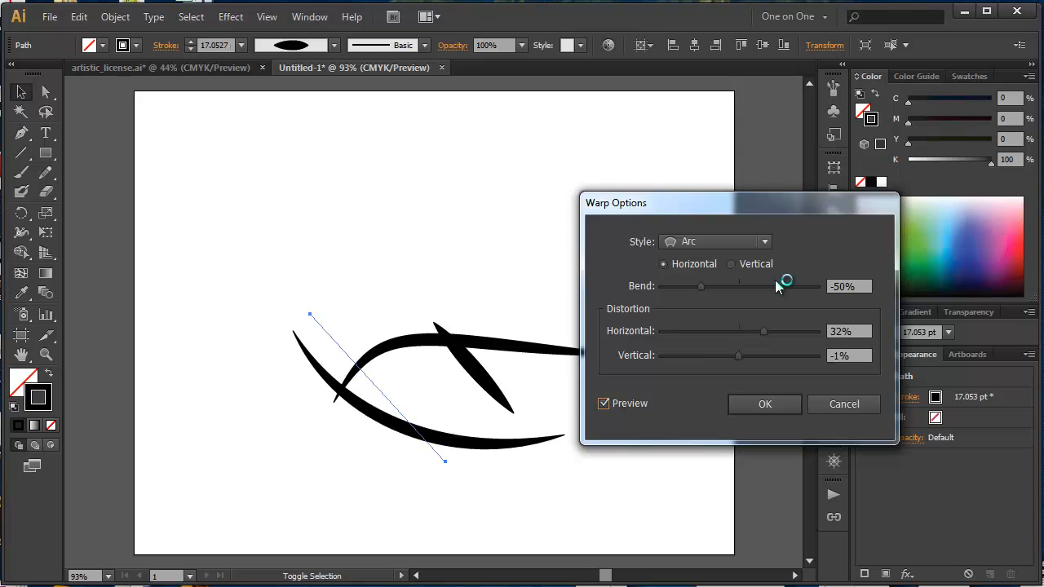
pyautogui.click(776, 404)
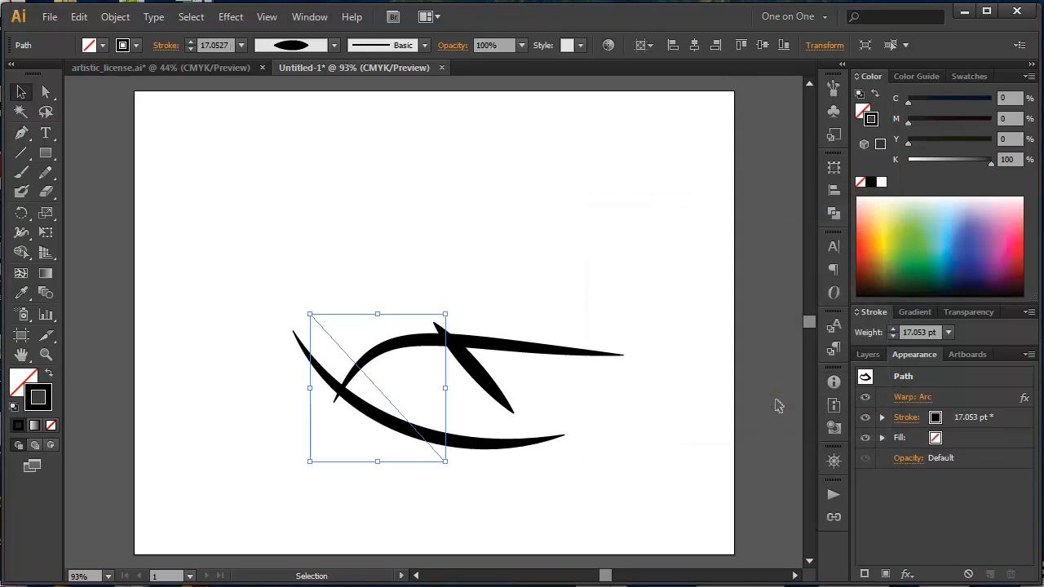
# - Apply an Arc warp to the short descending line with bend 0%, horizontal distortion -93% and vertical distortion -9%, previewing the result
pyautogui.click(481, 381)
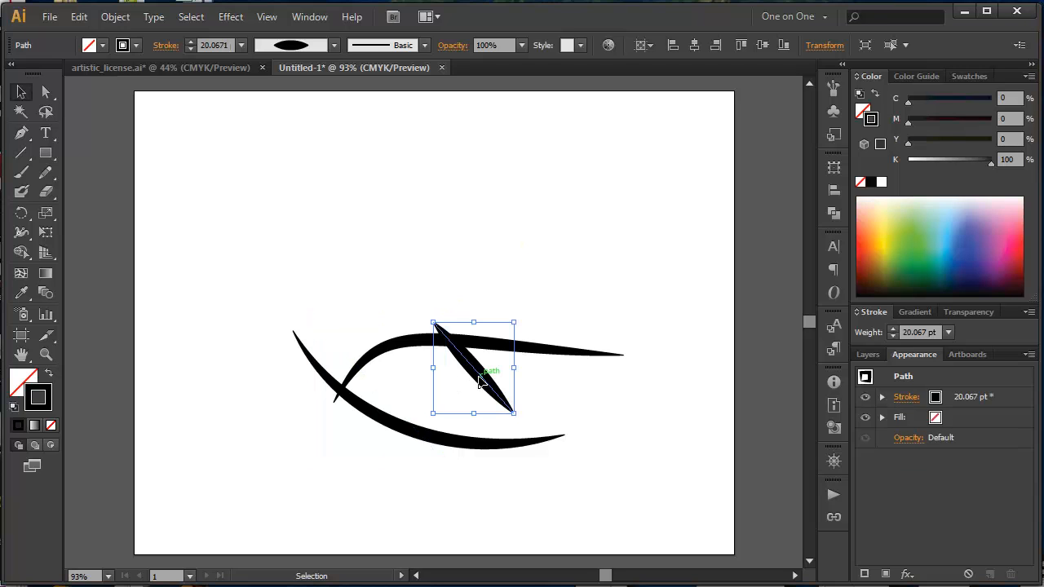
pyautogui.hotkey('ctrl', 'alt', 'shift', 'e')
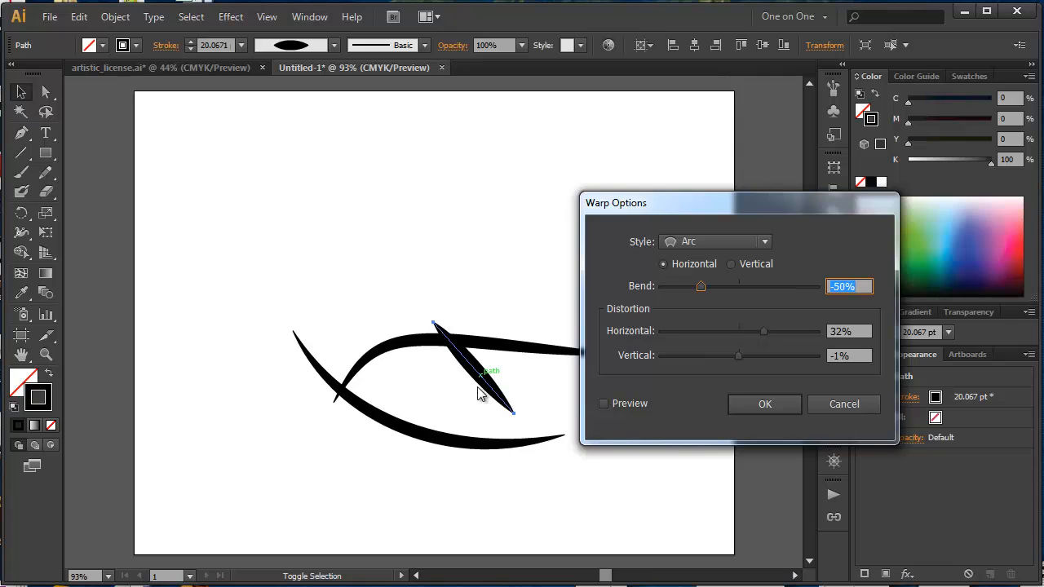
pyautogui.click(604, 403)
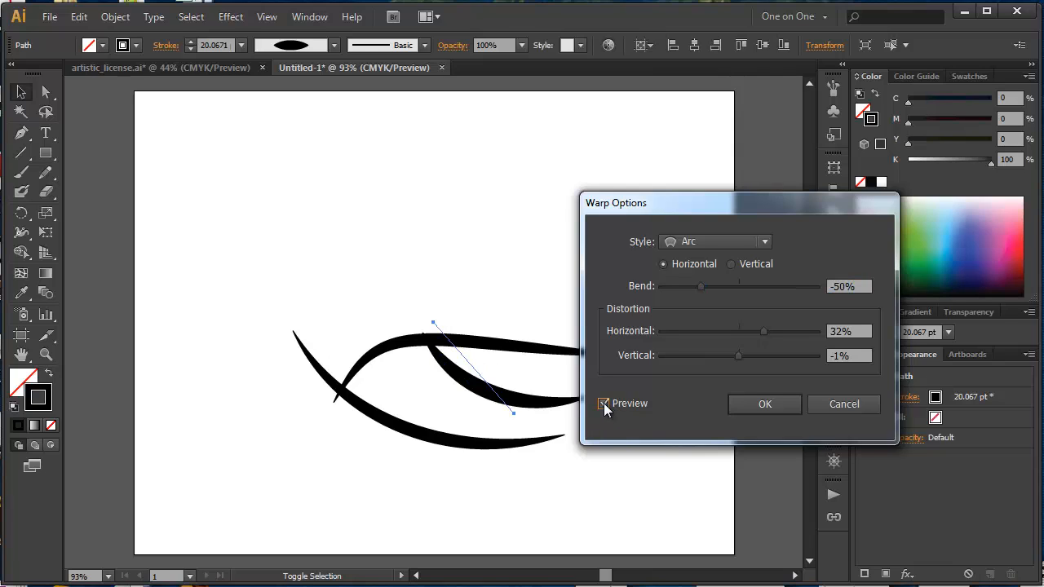
pyautogui.moveTo(874, 284); pyautogui.dragTo(797, 285)
pyautogui.write('0')
pyautogui.press('Tab')
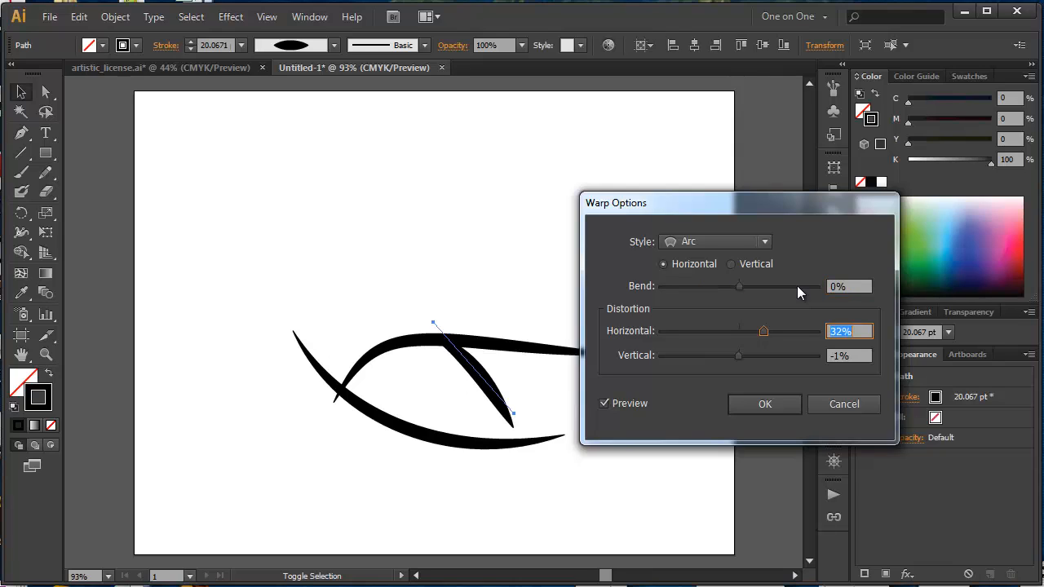
pyautogui.write('-93')
pyautogui.press('Tab')
pyautogui.write('-9')
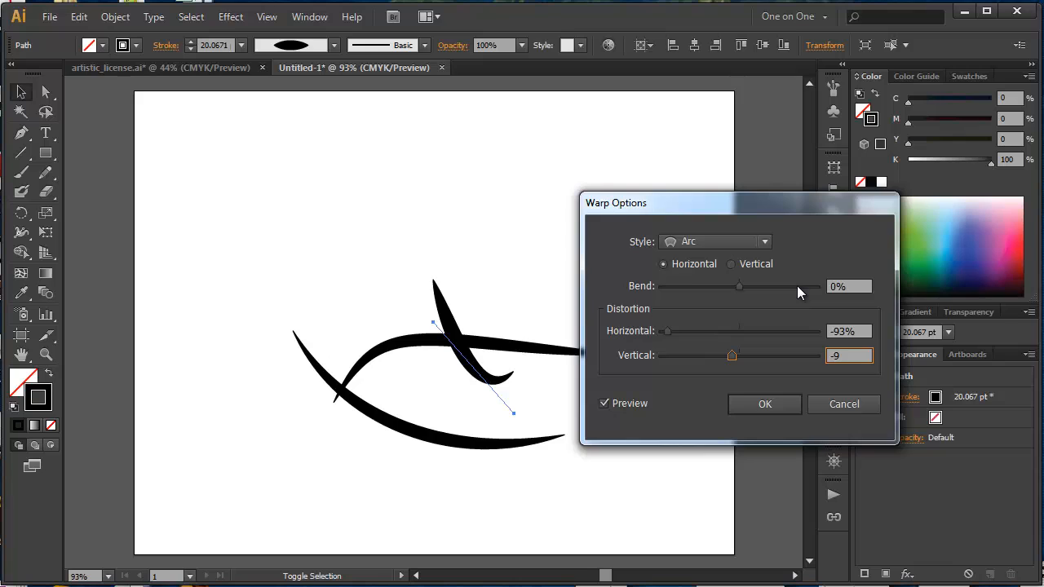
pyautogui.click(765, 405)
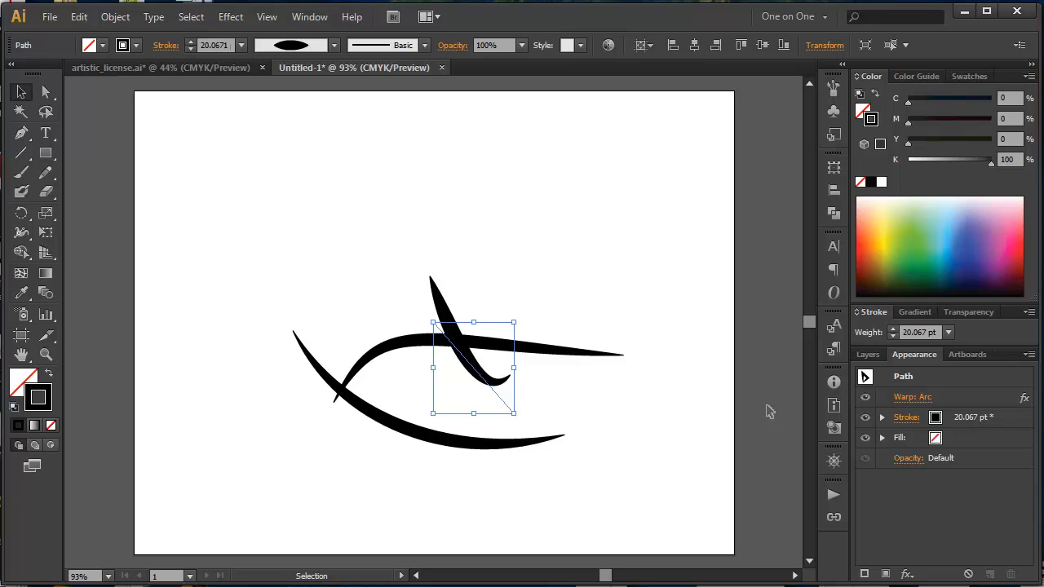
# - Narrow the middle of the short descending line to a stroke of about 12.4 pt with the Width tool
pyautogui.click(22, 233)
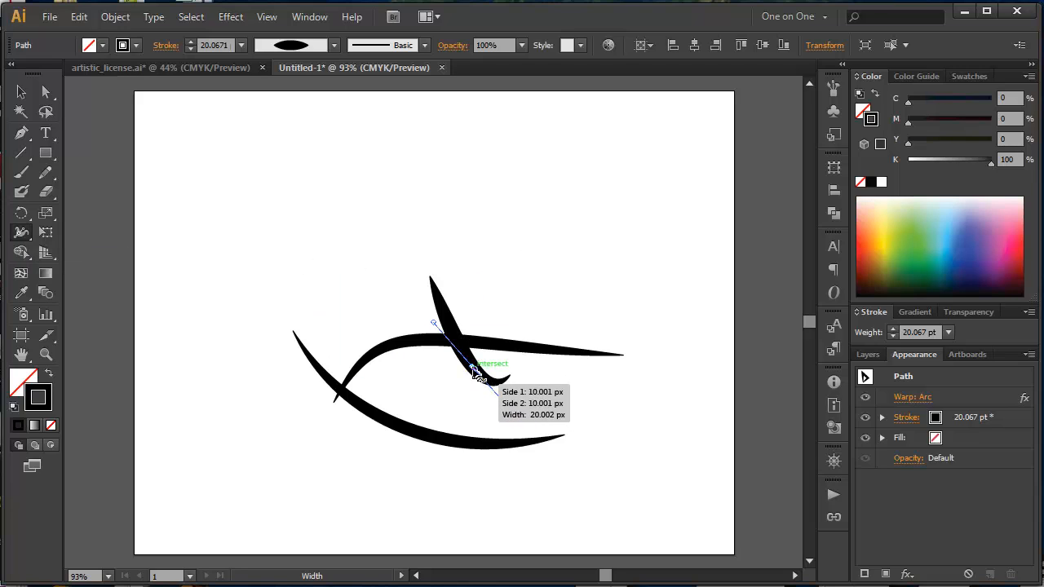
pyautogui.moveTo(481, 369)
pyautogui.mouseDown()
pyautogui.moveTo(462, 359)
pyautogui.moveTo(481, 367)
pyautogui.mouseUp()
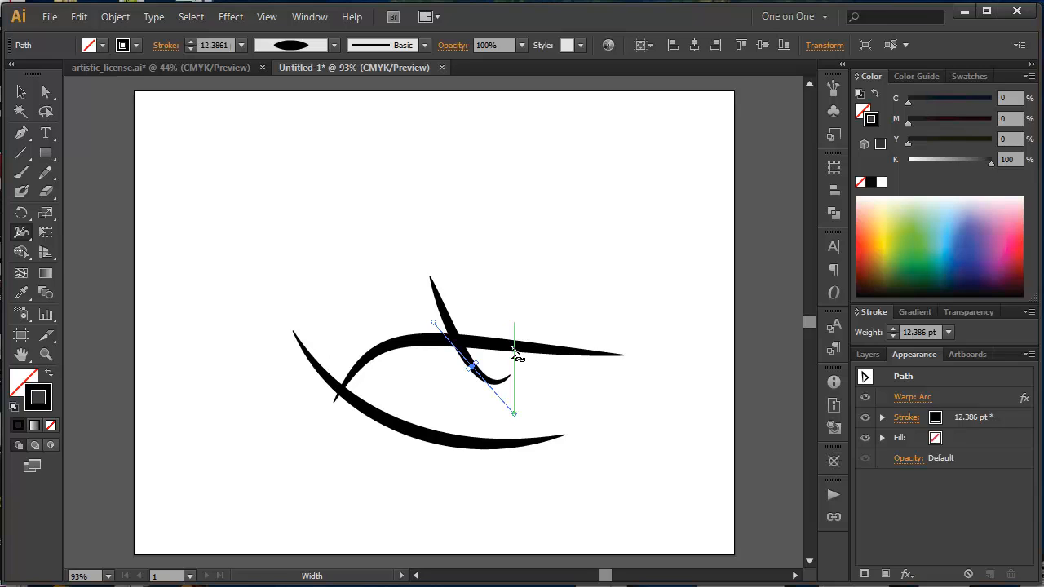
pyautogui.click(22, 93)
# - Compare with the artwork in artistic_license.ai and expand the appearance of all three warped lines in the untitled document
pyautogui.click(154, 67)
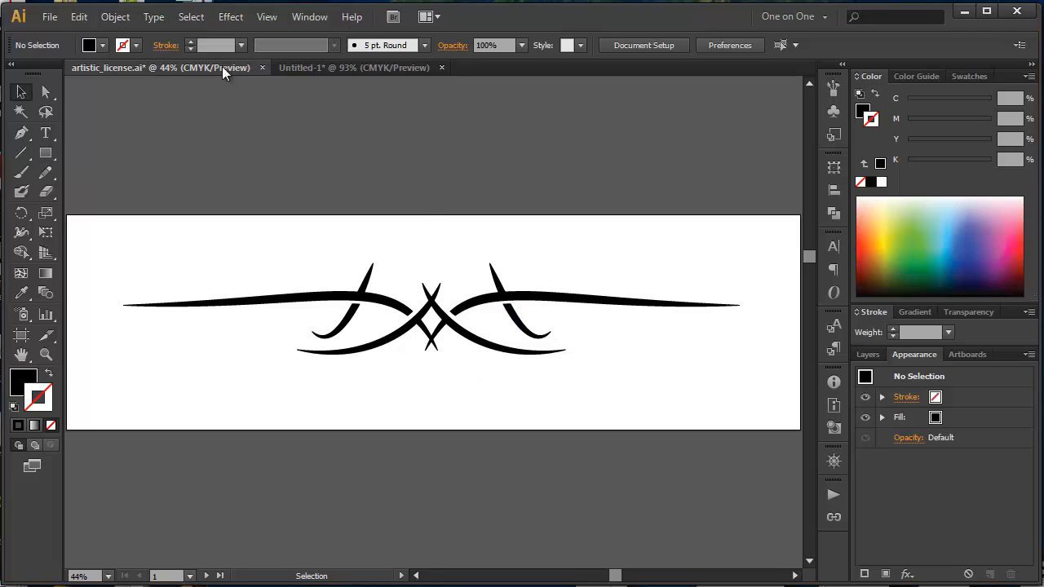
pyautogui.click(388, 68)
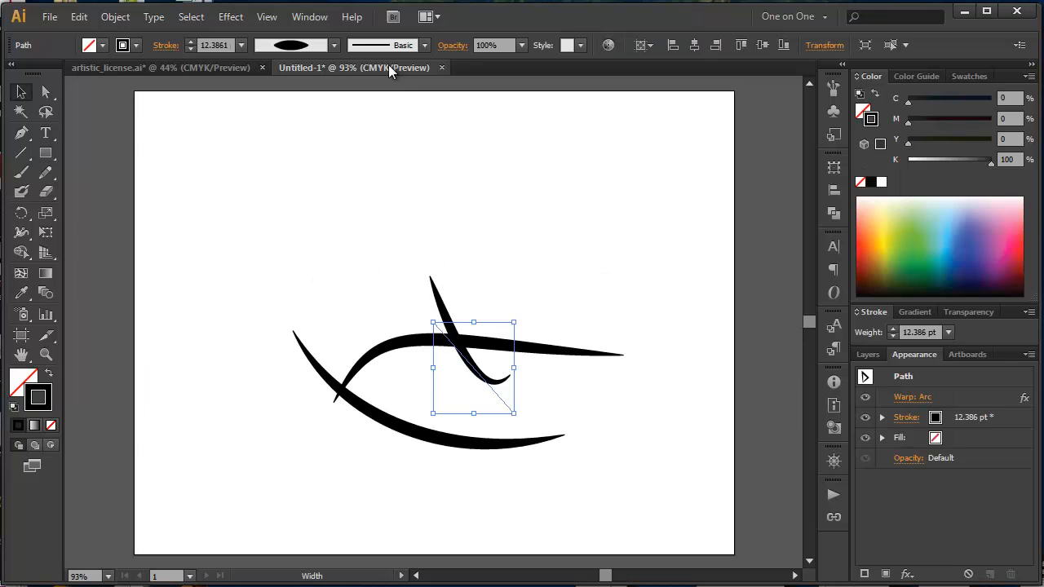
pyautogui.moveTo(278, 235); pyautogui.dragTo(548, 498)
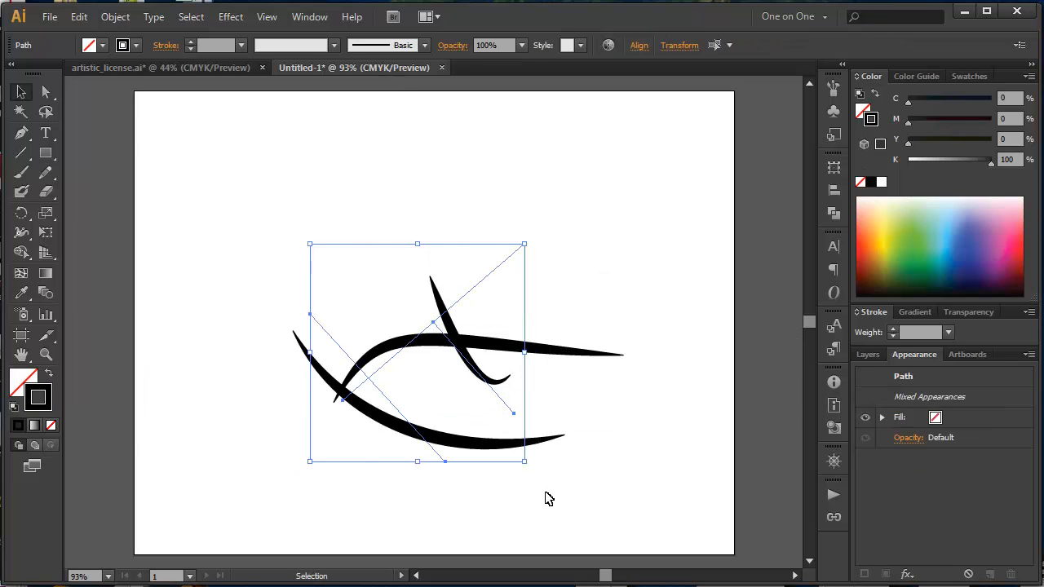
pyautogui.click(115, 17)
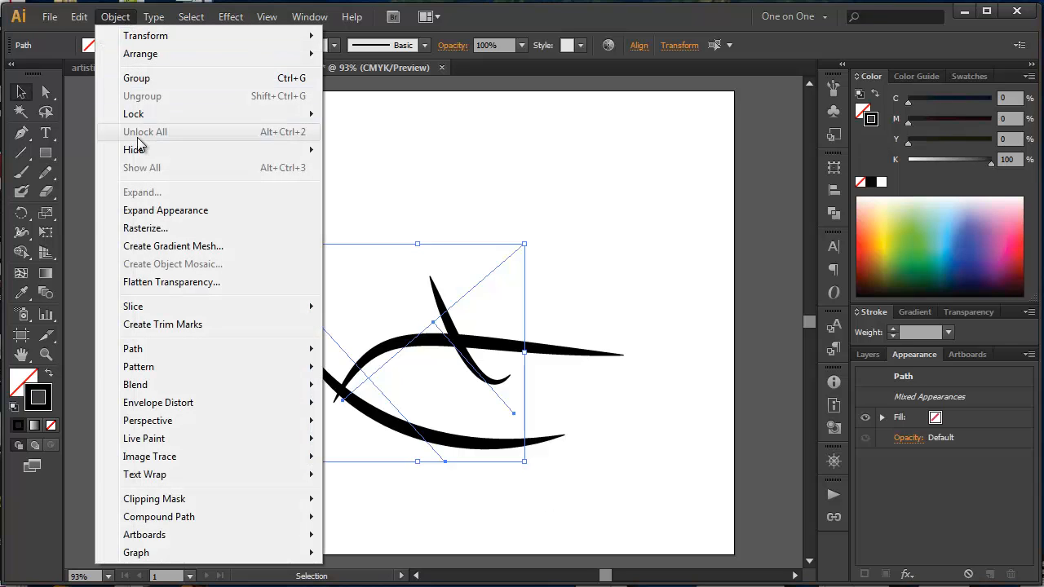
pyautogui.click(182, 210)
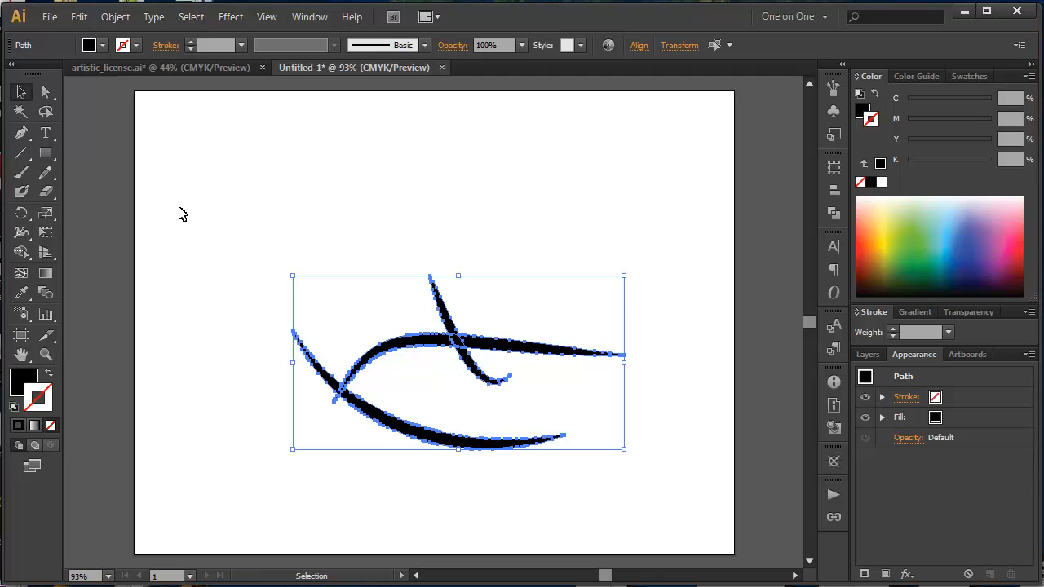
pyautogui.click(551, 240)
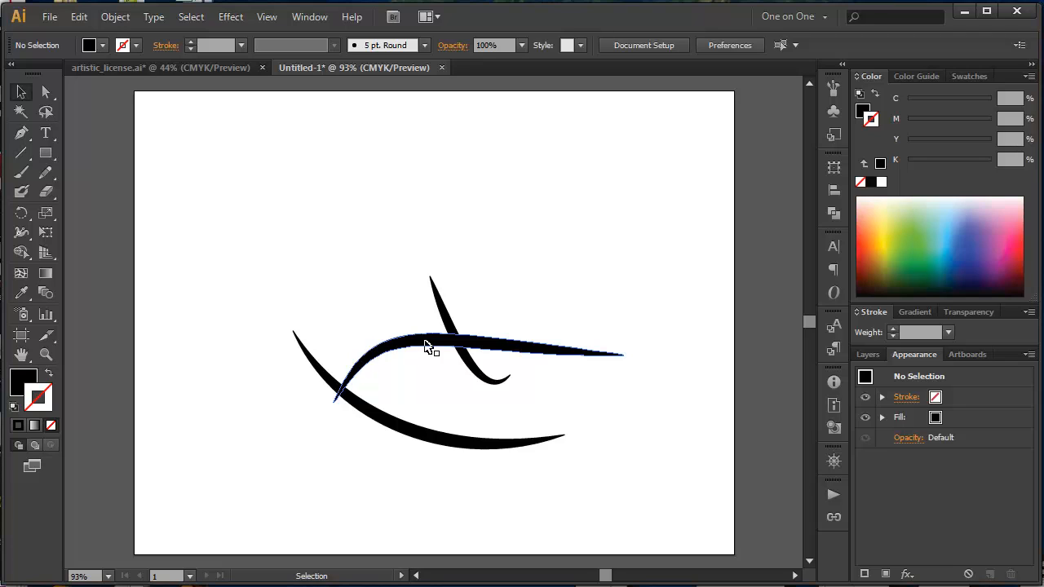
# - Duplicate the arched shape slightly downward and subtract the copy from the short crossing shape with Minus Front to leave a gap
pyautogui.moveTo(426, 346); pyautogui.dragTo(427, 352)
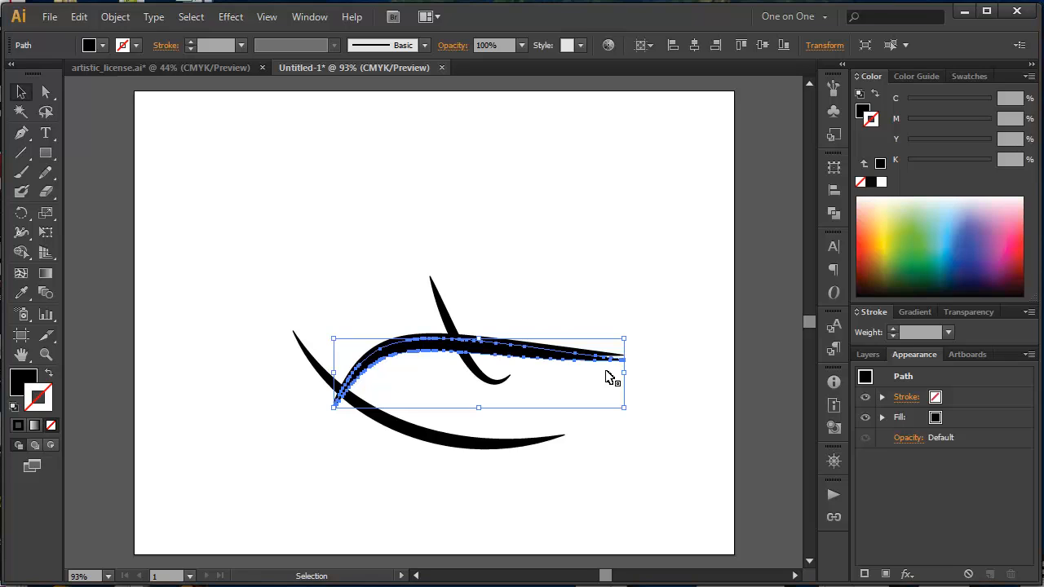
pyautogui.keyDown('shift'); pyautogui.click(441, 313); pyautogui.keyUp('shift')
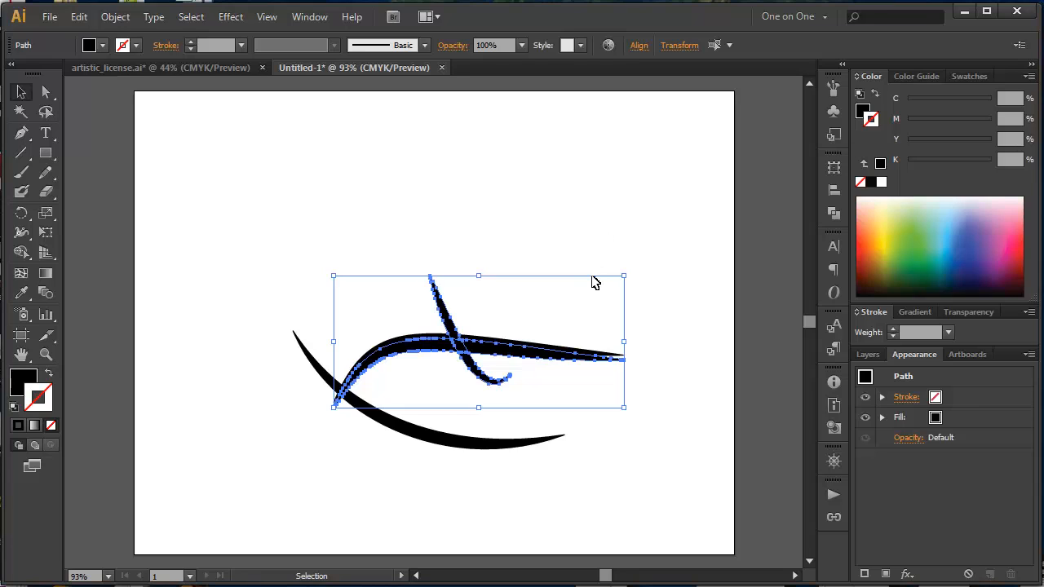
pyautogui.click(834, 213)
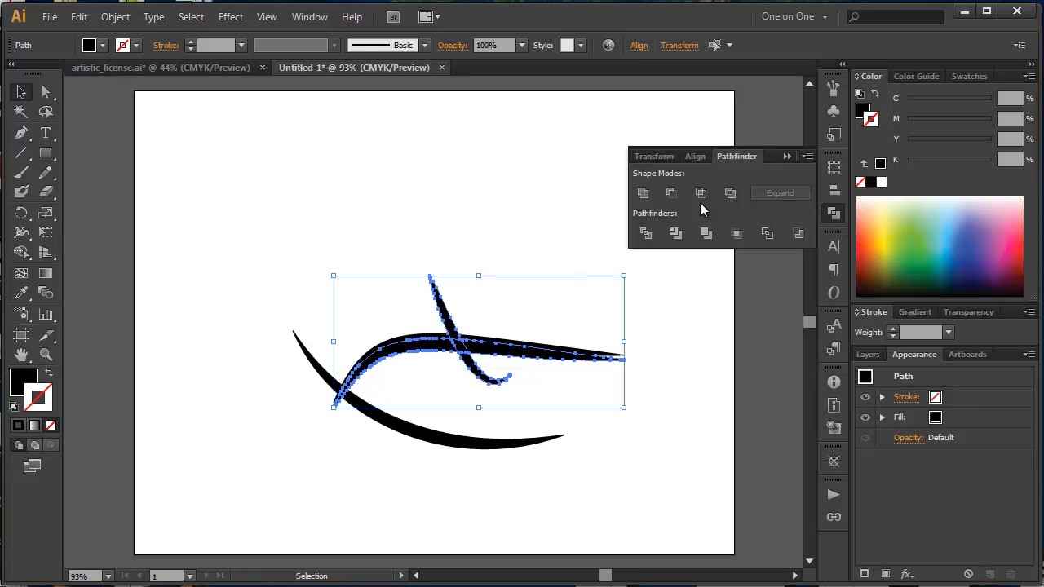
pyautogui.click(671, 194)
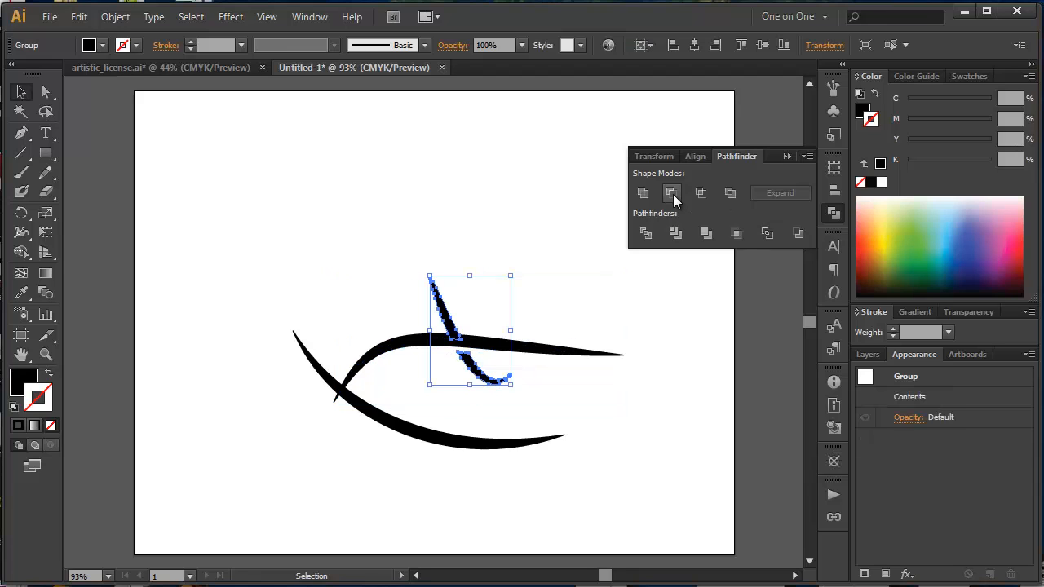
pyautogui.click(675, 387)
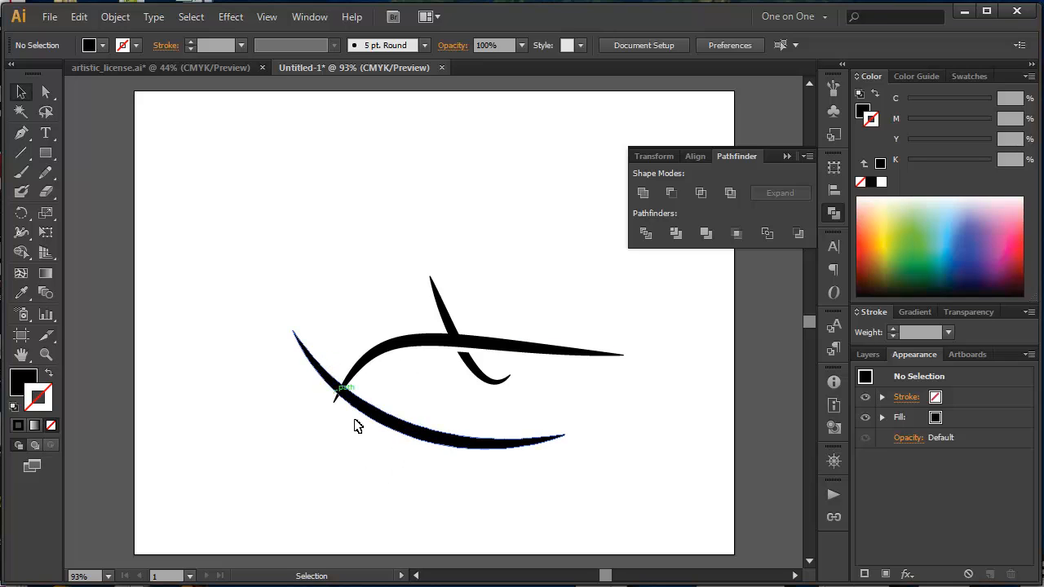
# - Move the lower curve right and slightly down, and subtract a slightly raised, frontmost copy of it from the arched shape with Minus Front
pyautogui.moveTo(393, 432); pyautogui.dragTo(424, 436)
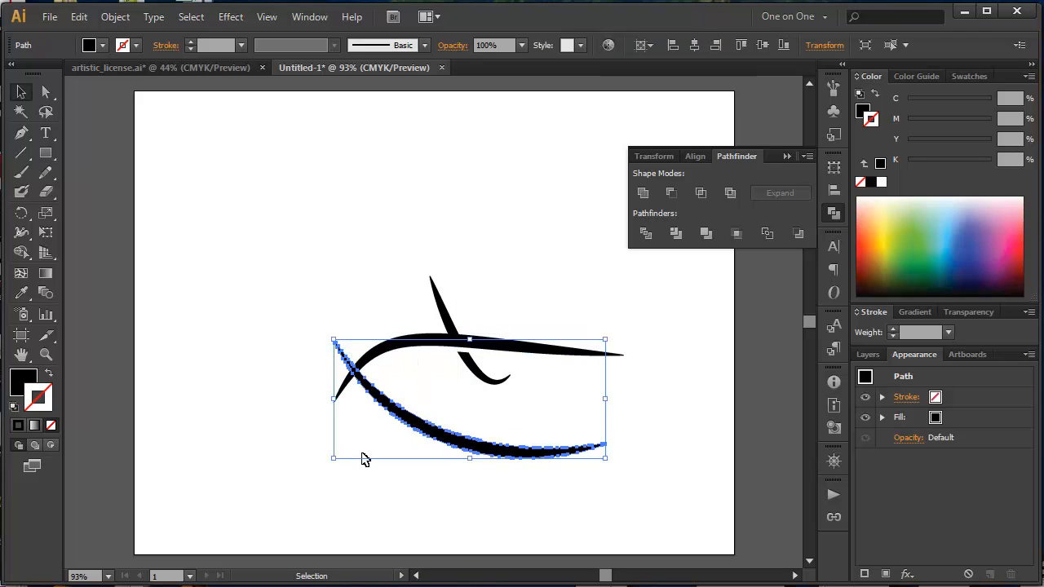
pyautogui.click(424, 508)
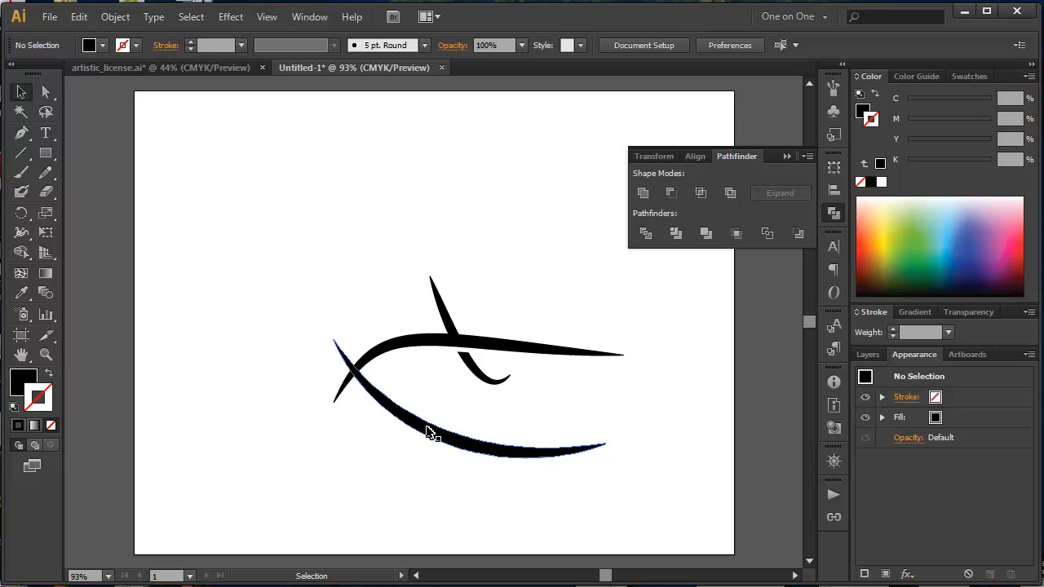
pyautogui.moveTo(424, 431); pyautogui.dragTo(426, 425)
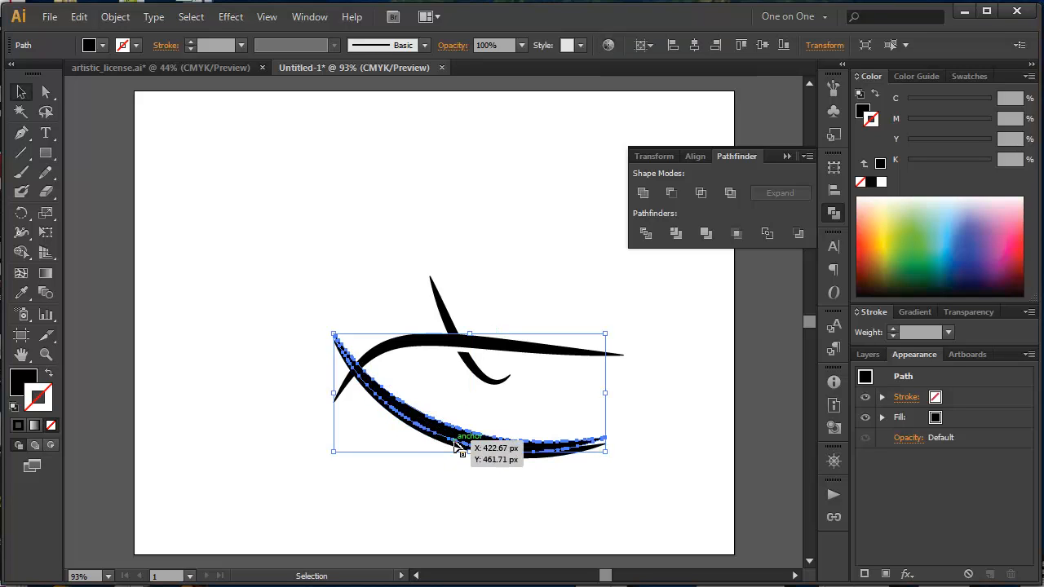
pyautogui.hotkey('ctrl', 'shift', ']')
pyautogui.keyDown('shift'); pyautogui.click(537, 359); pyautogui.keyUp('shift')
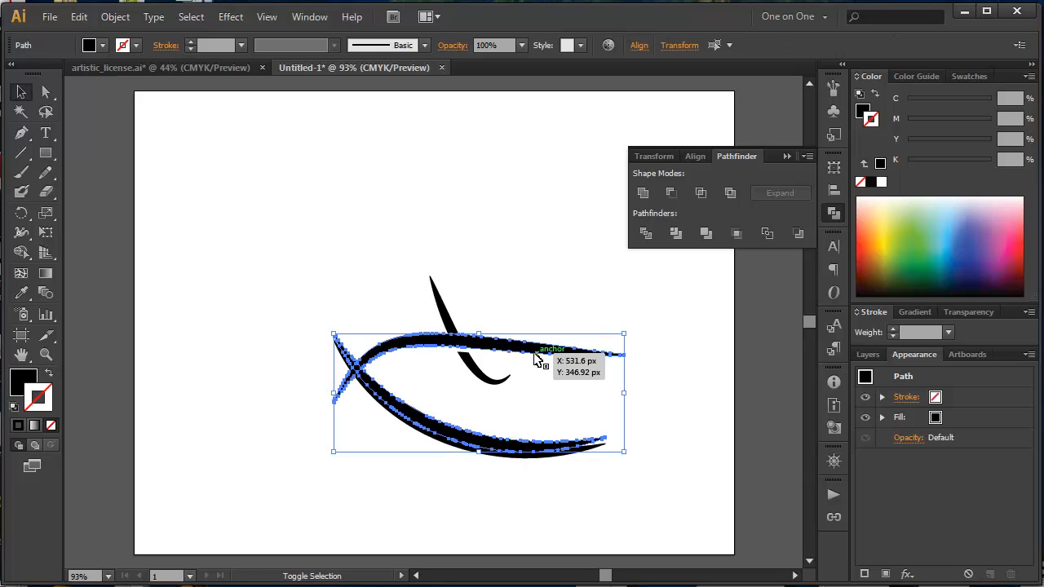
pyautogui.click(669, 193)
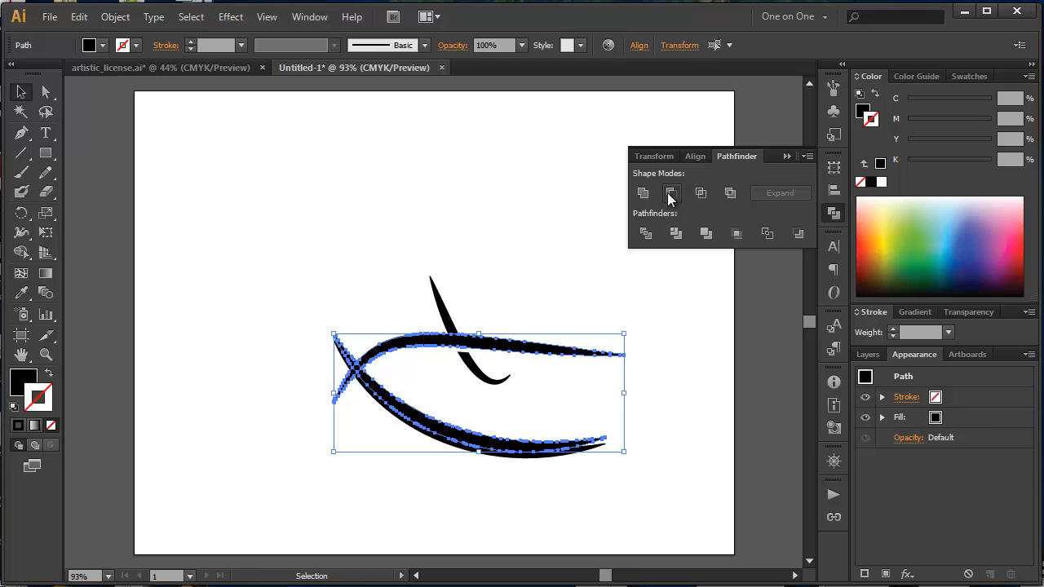
pyautogui.click(680, 408)
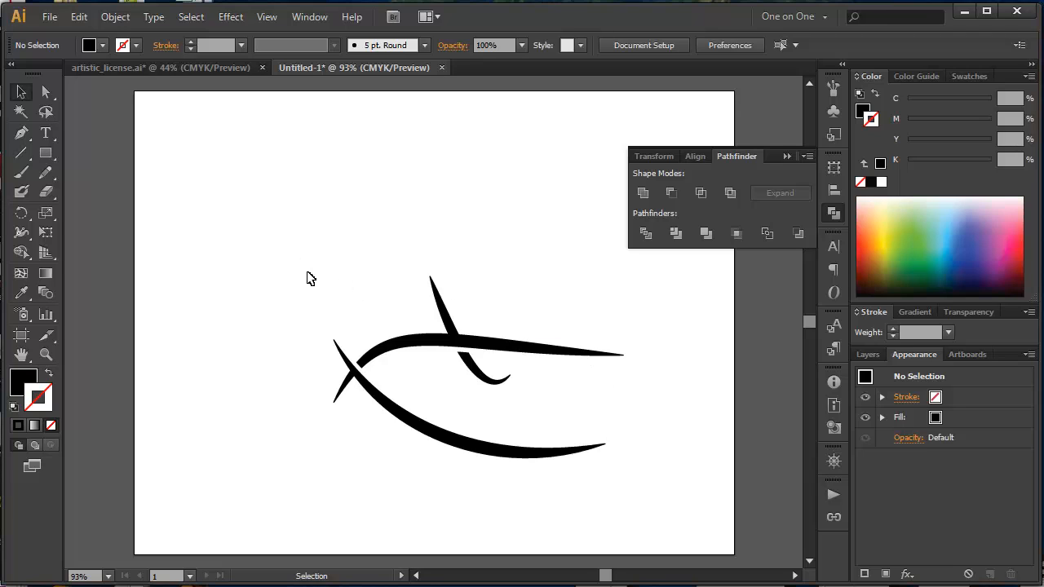
# - Move all the shapes horizontally to the right side of the artboard and group them
pyautogui.moveTo(302, 288)
pyautogui.mouseDown()
pyautogui.moveTo(338, 307)
pyautogui.moveTo(511, 524)
pyautogui.mouseUp()
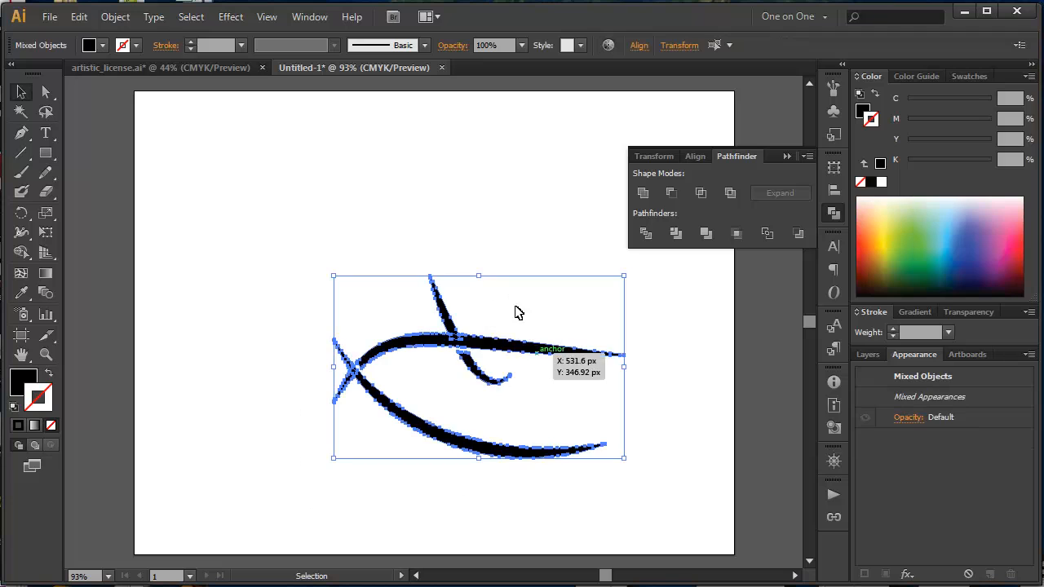
pyautogui.moveTo(476, 346); pyautogui.dragTo(576, 356)
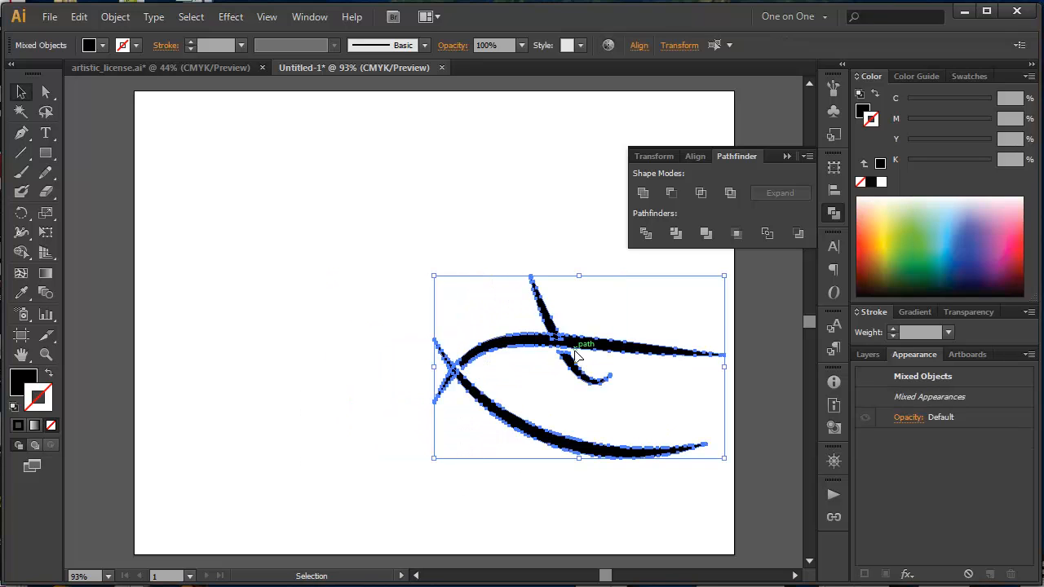
pyautogui.hotkey('ctrl', 'g')
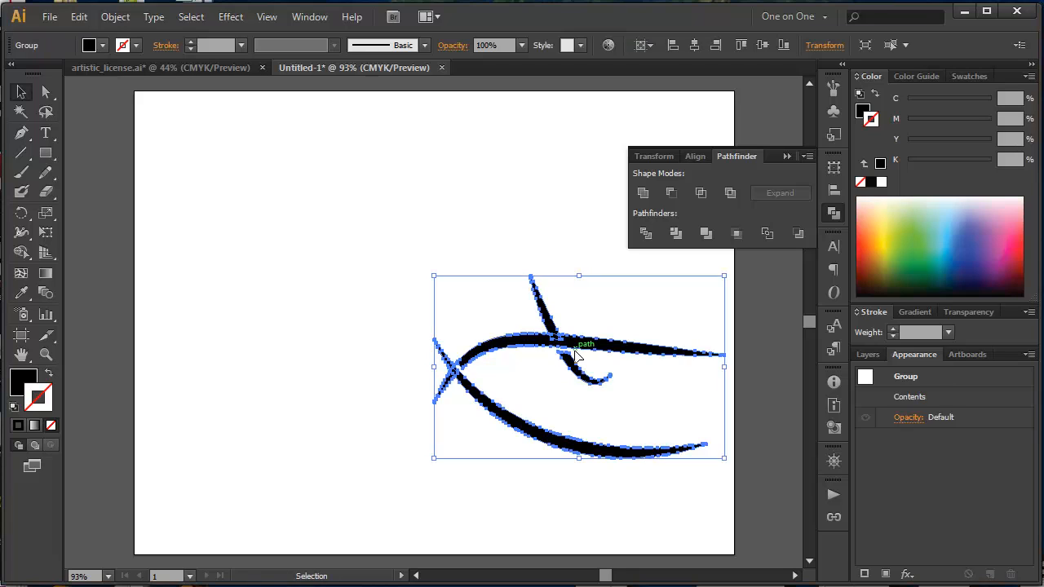
# - Start a previewed Transform effect on the group with 1 copy and Reflect X enabled
pyautogui.click(231, 17)
pyautogui.moveTo(291, 152)
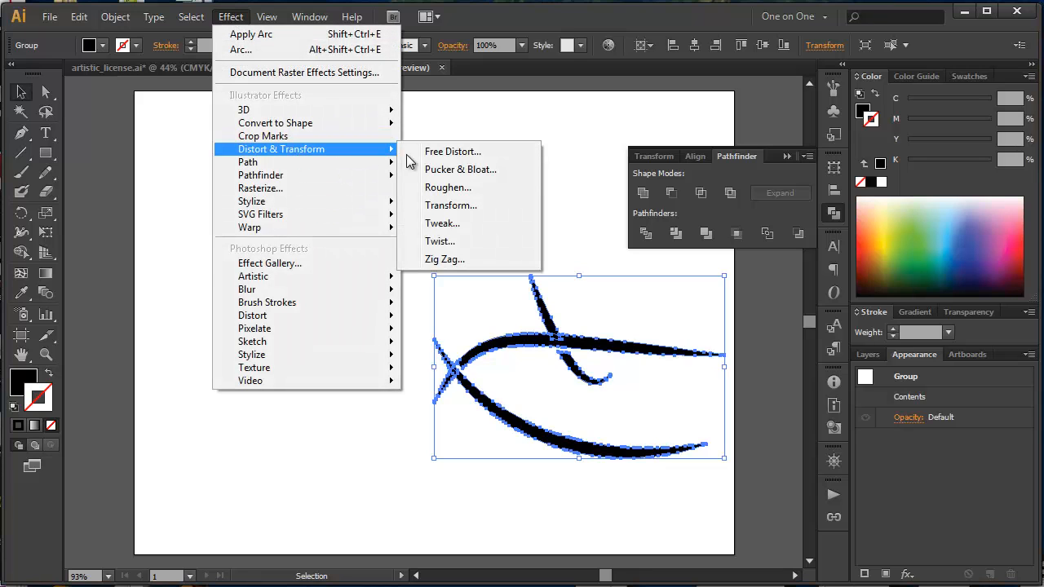
pyautogui.click(451, 204)
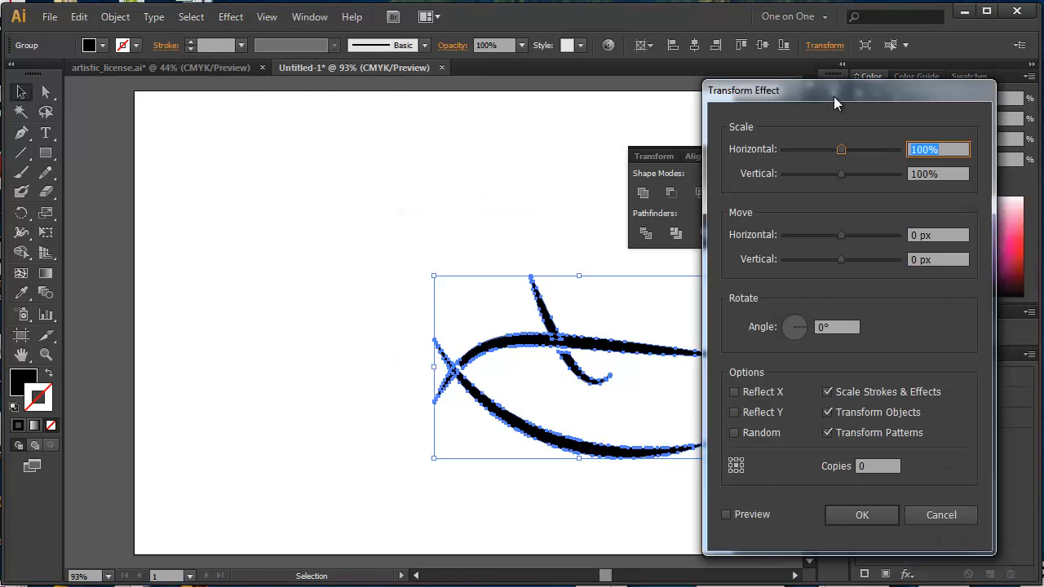
pyautogui.click(726, 515)
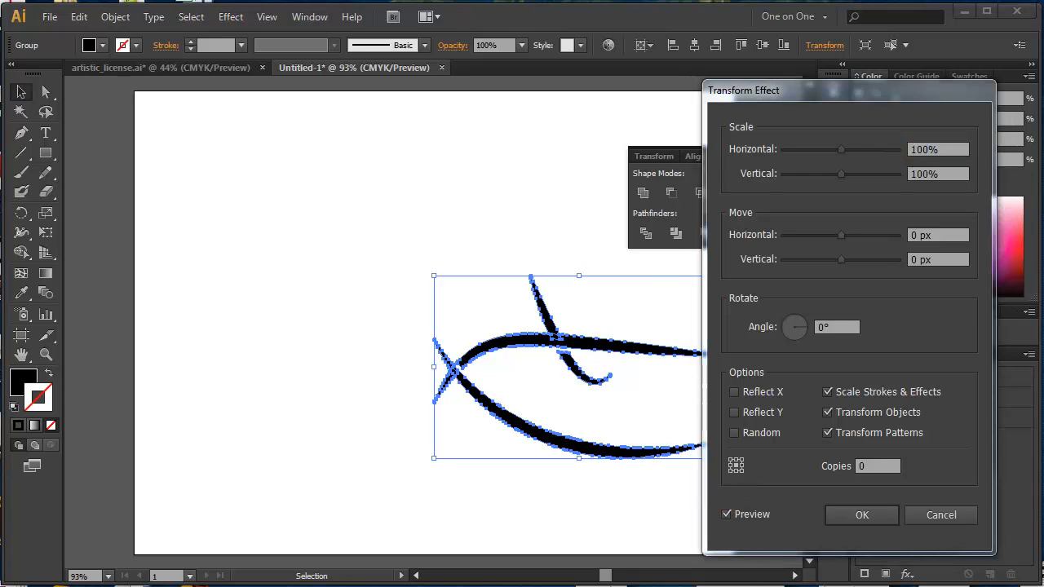
pyautogui.click(874, 467)
pyautogui.click(822, 467)
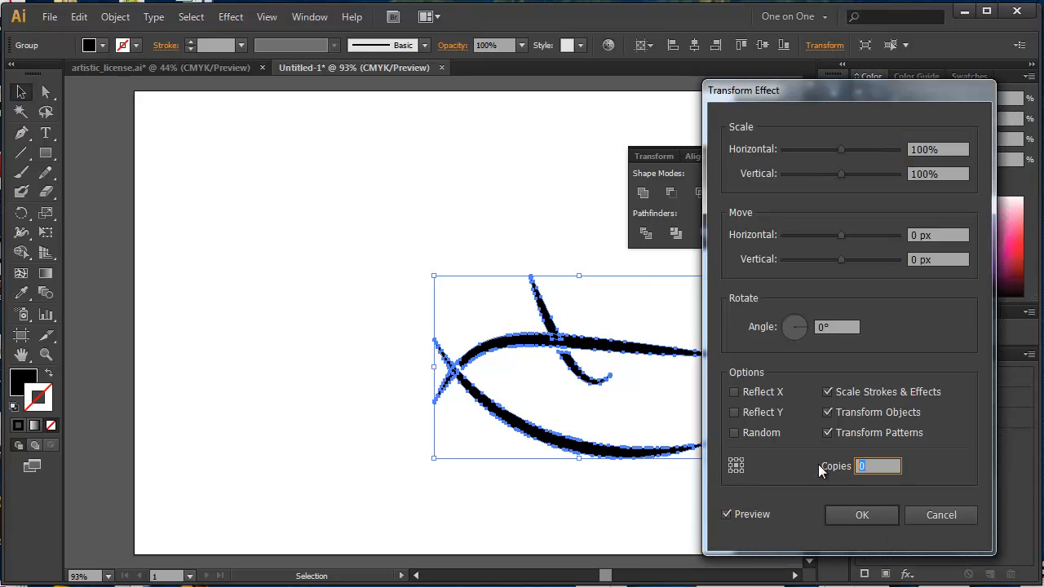
pyautogui.write('1')
pyautogui.click(733, 393)
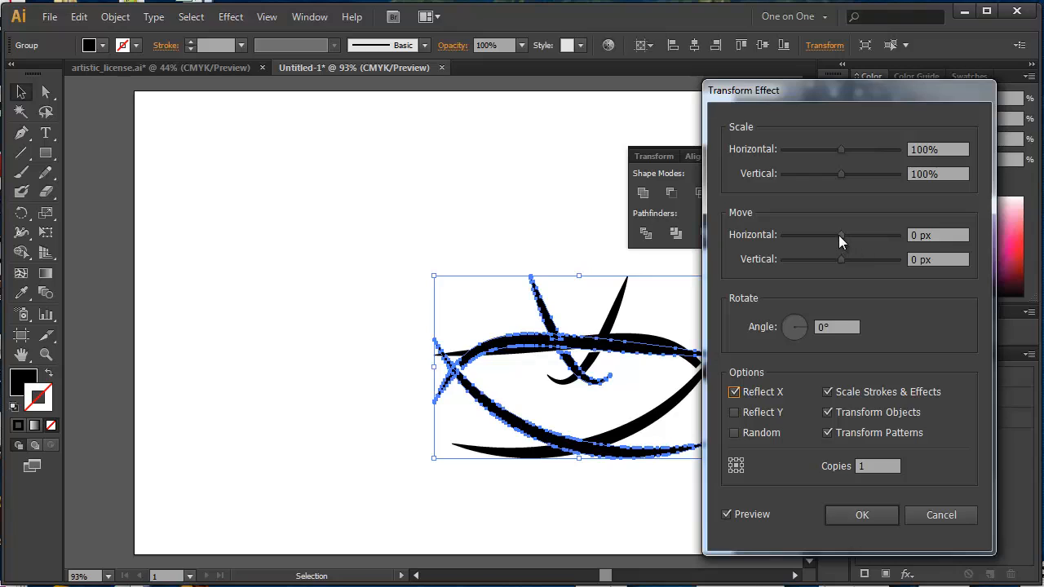
# - Set the Transform effect's horizontal move to -360 px so the mirrored half interlocks with the original, apply it and deselect the artwork
pyautogui.moveTo(838, 235); pyautogui.dragTo(743, 235)
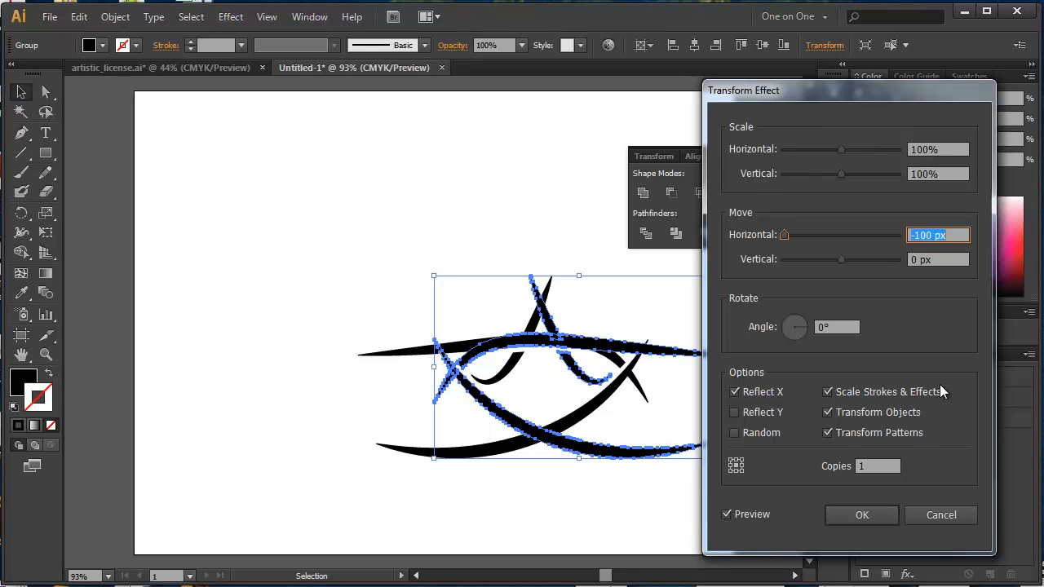
pyautogui.click(955, 235)
pyautogui.hotkey('shift', 'Down')
pyautogui.hotkey('shift', 'Down')
pyautogui.hotkey('shift', 'Down')
pyautogui.hotkey('shift', 'Down')
pyautogui.hotkey('shift', 'Down')
pyautogui.hotkey('shift', 'Down')
pyautogui.hotkey('shift', 'Down')
pyautogui.hotkey('shift', 'Down')
pyautogui.hotkey('shift', 'Down')
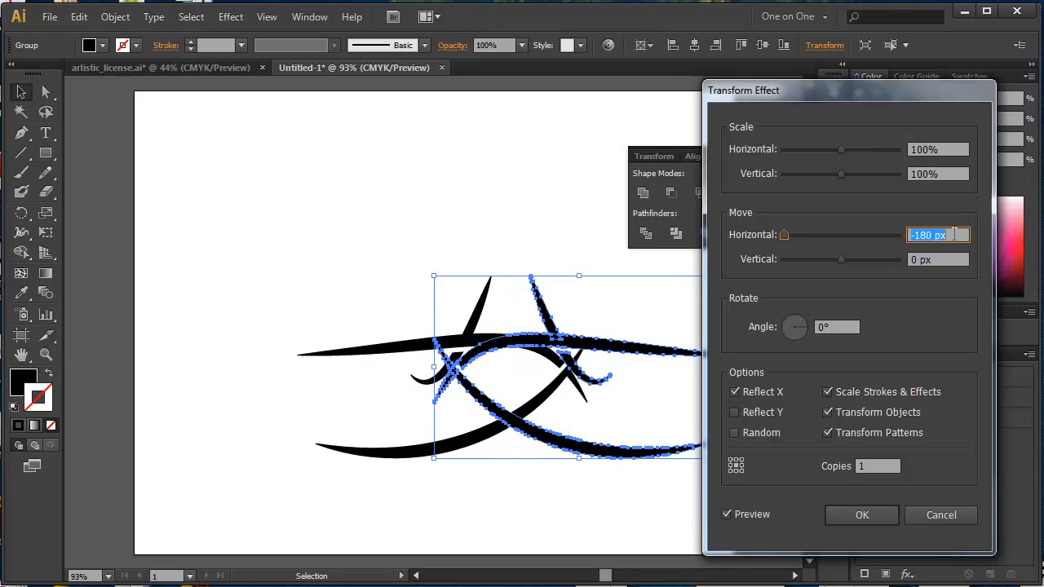
pyautogui.hotkey('shift', 'Down')
pyautogui.hotkey('shift', 'Down')
pyautogui.hotkey('shift', 'Down')
pyautogui.hotkey('shift', 'Down')
pyautogui.hotkey('shift', 'Down')
pyautogui.hotkey('shift', 'Down')
pyautogui.hotkey('shift', 'Down')
pyautogui.hotkey('shift', 'Down')
pyautogui.hotkey('shift', 'Down')
pyautogui.hotkey('shift', 'Down')
pyautogui.hotkey('shift', 'Down')
pyautogui.hotkey('shift', 'Down')
pyautogui.hotkey('shift', 'Down')
pyautogui.hotkey('shift', 'Down')
pyautogui.hotkey('shift', 'Down')
pyautogui.hotkey('shift', 'Down')
pyautogui.hotkey('shift', 'Down')
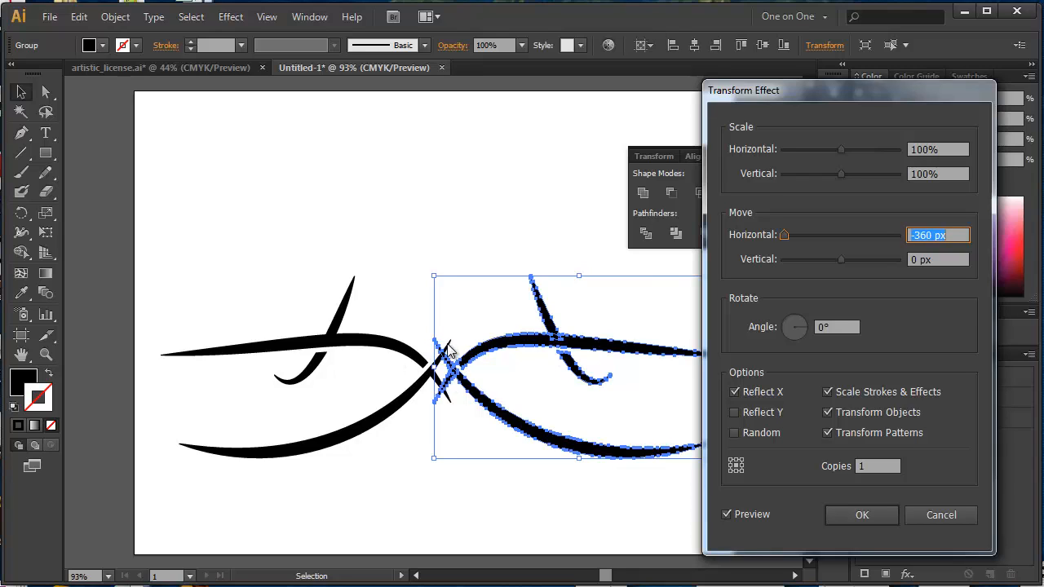
pyautogui.click(857, 518)
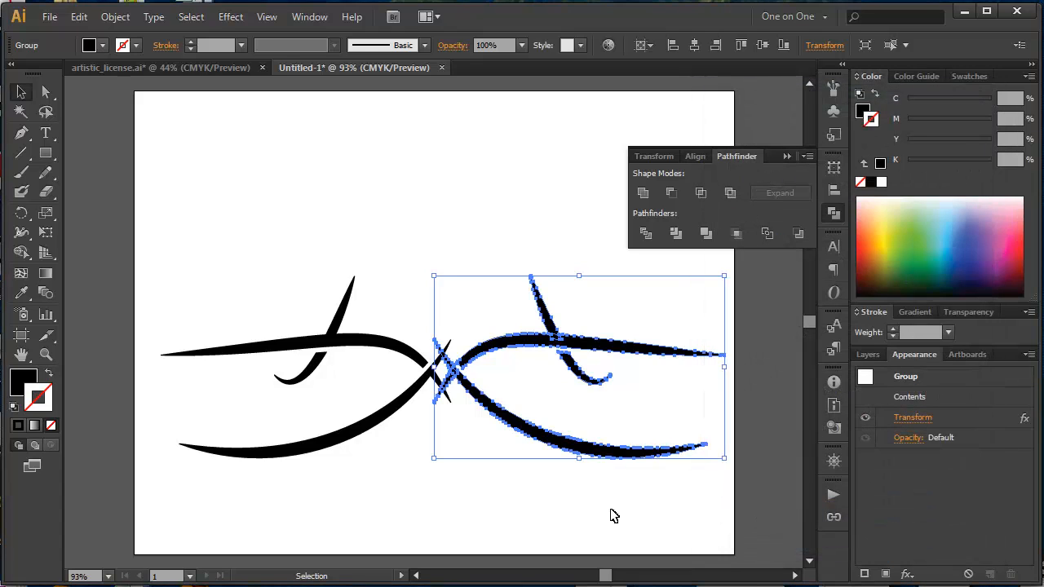
pyautogui.click(579, 512)
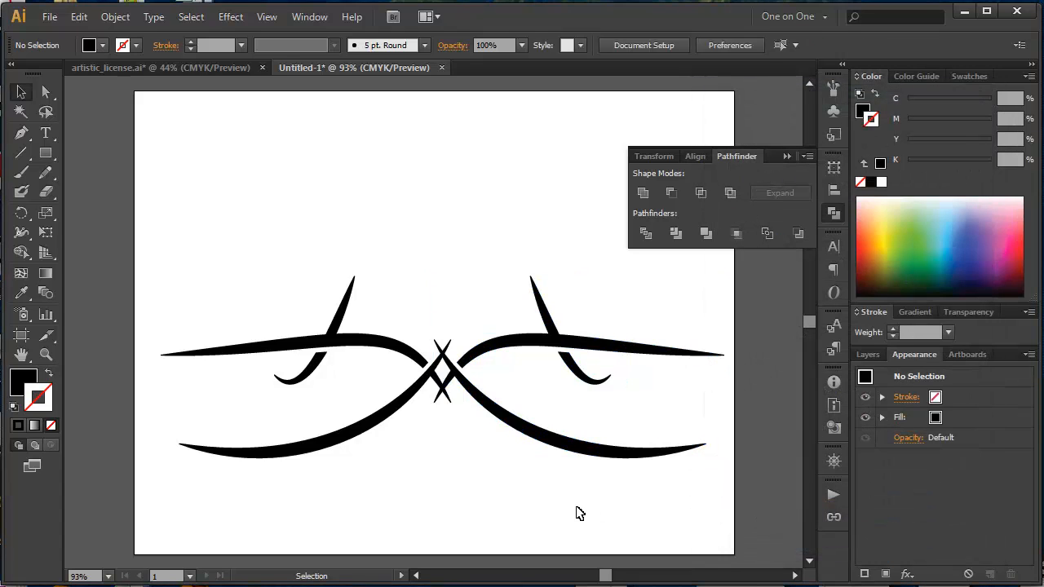